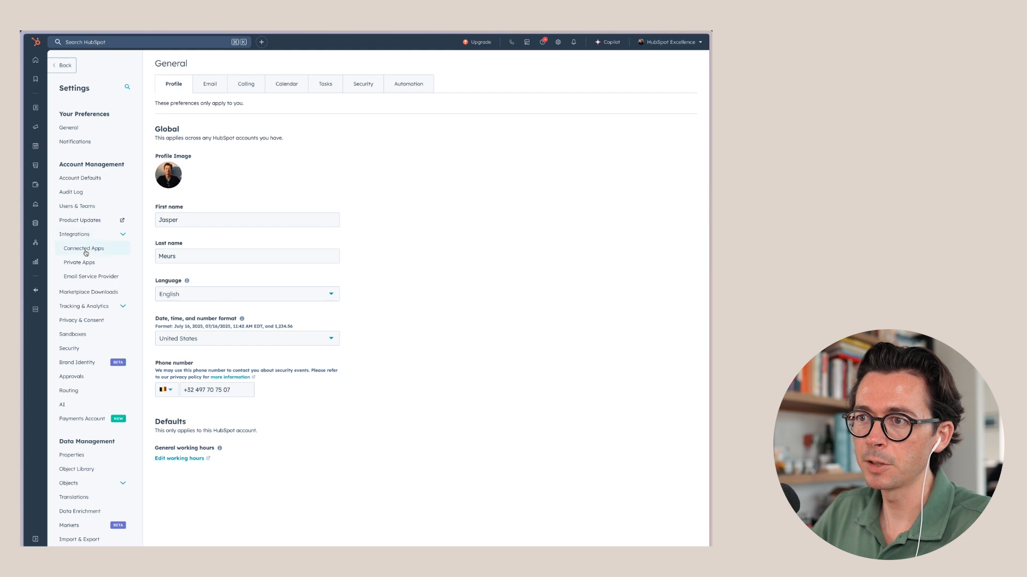
Step: Open the duplicate rules of the connected app Koalify - Merge & Deduplicate for editing
click(86, 252)
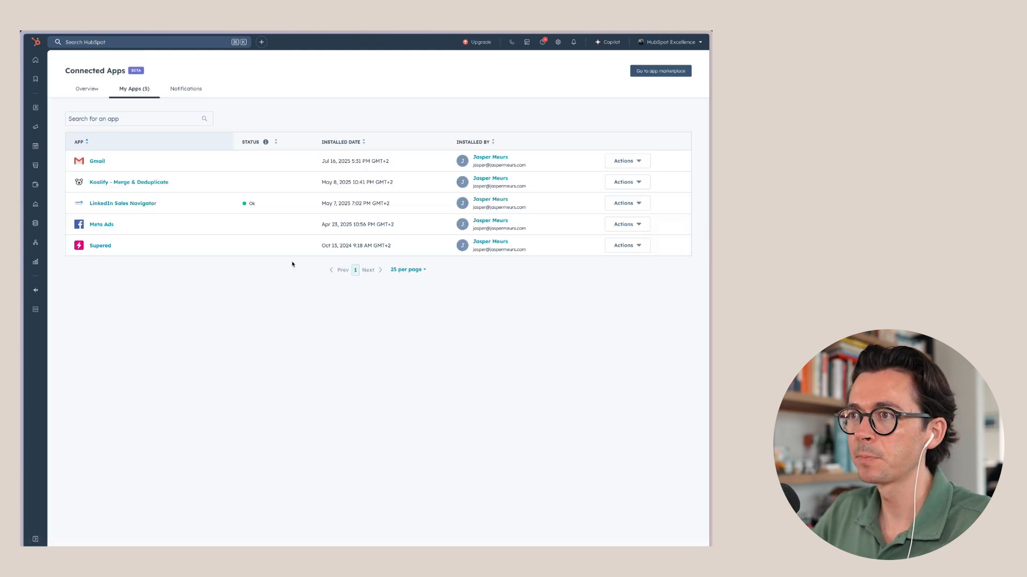
click(127, 182)
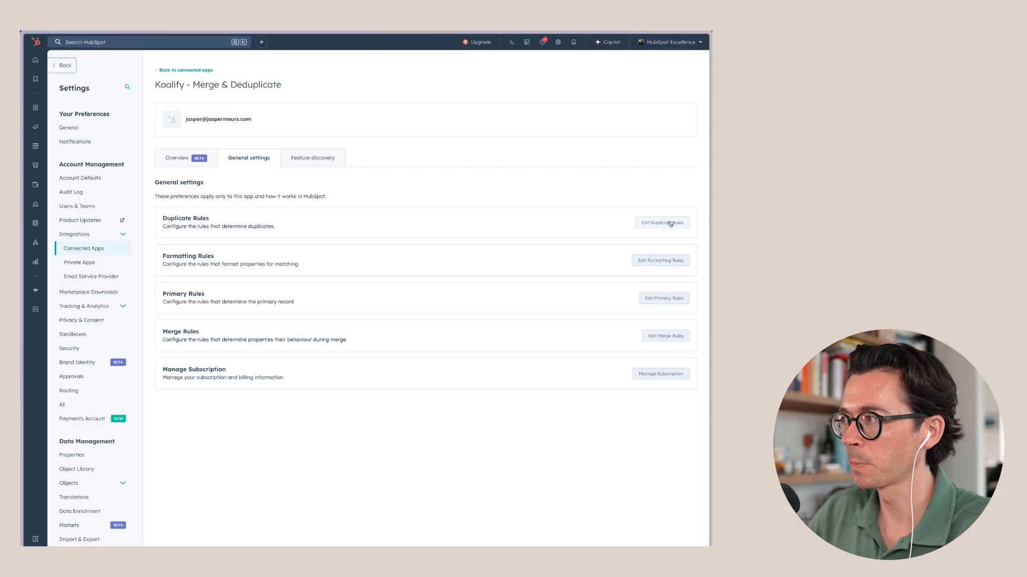
click(672, 223)
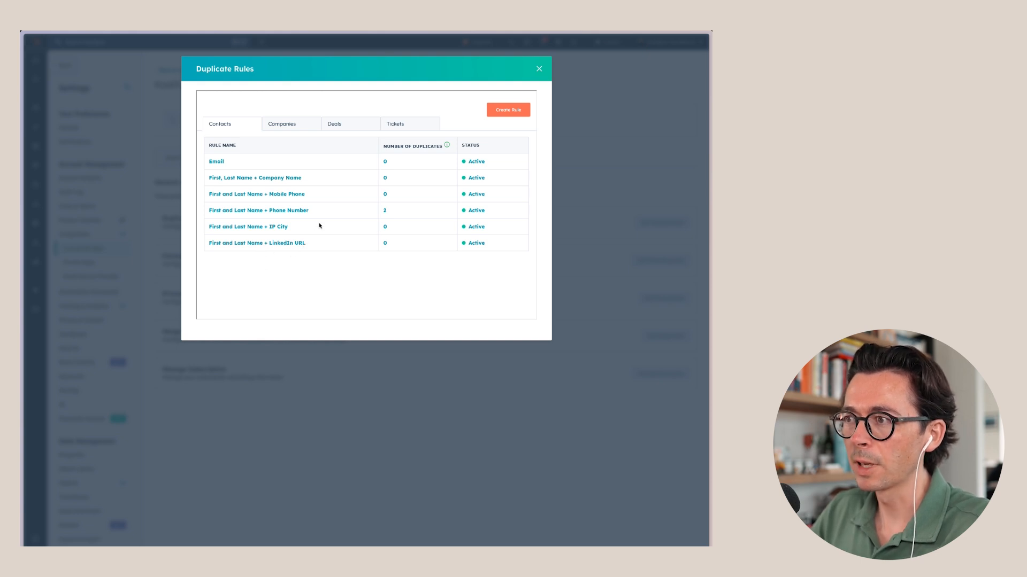
Step: Examine the match filters of the contact rules First and Last Name + LinkedIn URL and First and Last Name + IP City
click(261, 243)
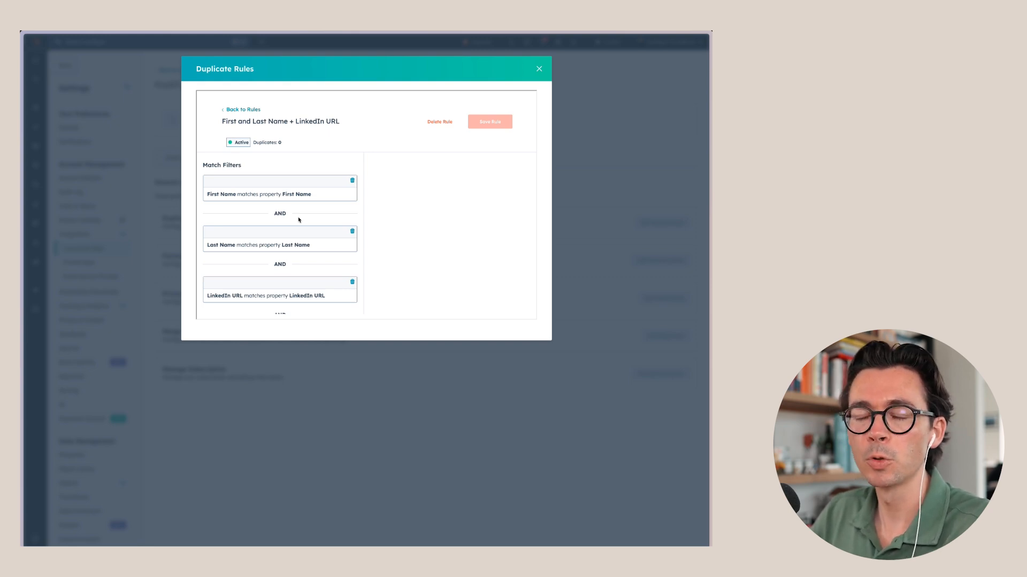
scroll(300, 220, down, 1)
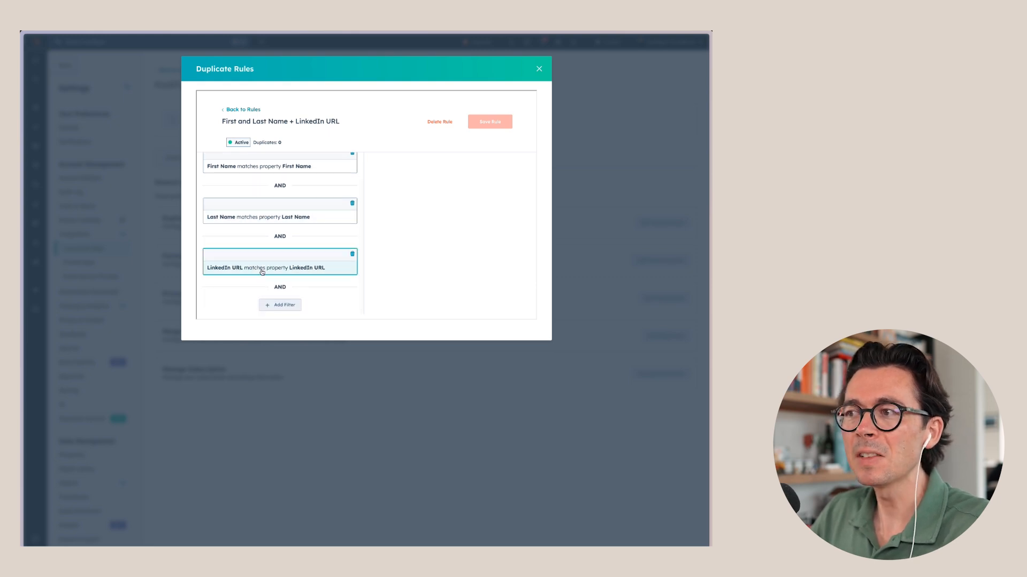
scroll(262, 272, up, 1)
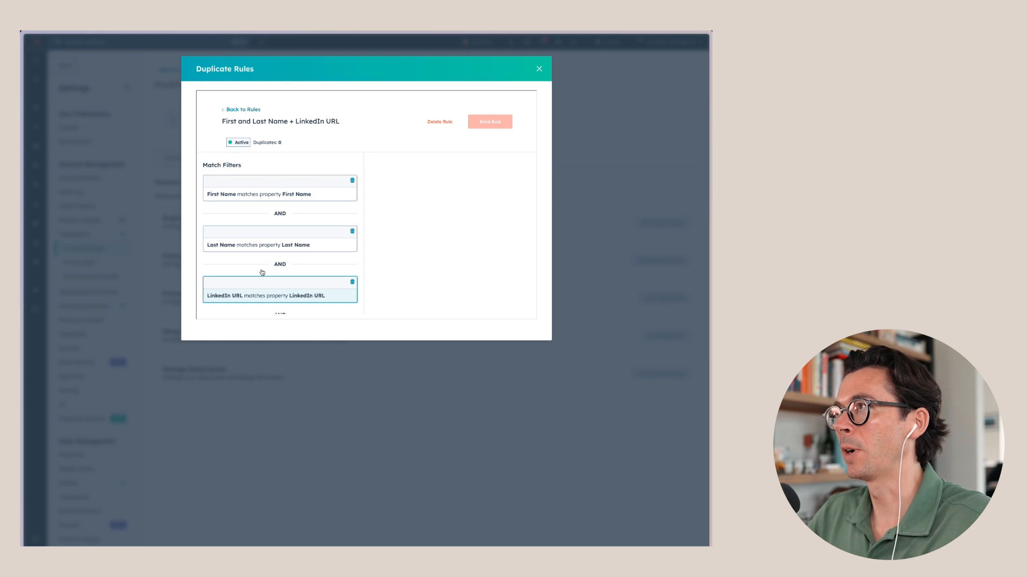
click(260, 109)
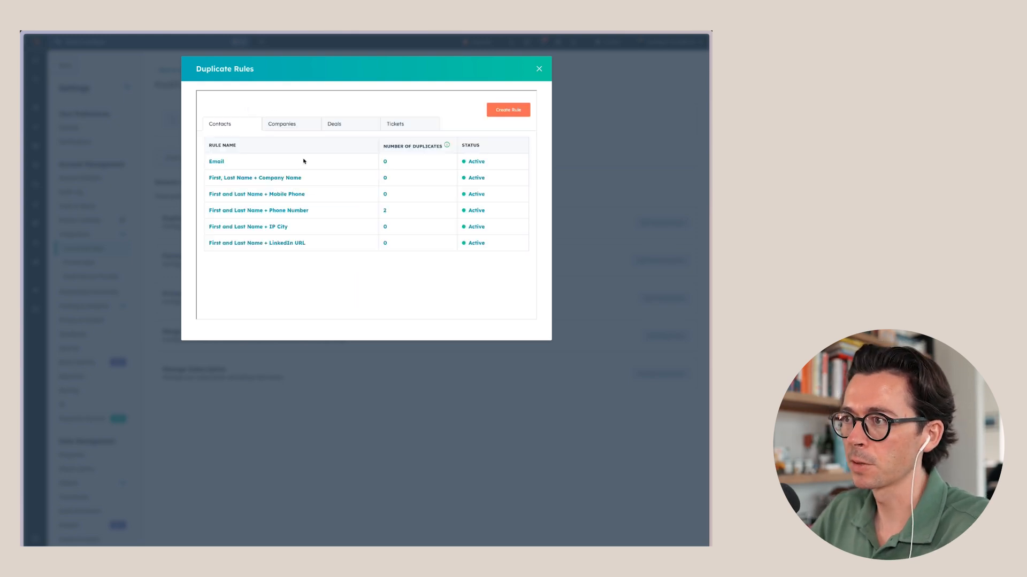
click(274, 228)
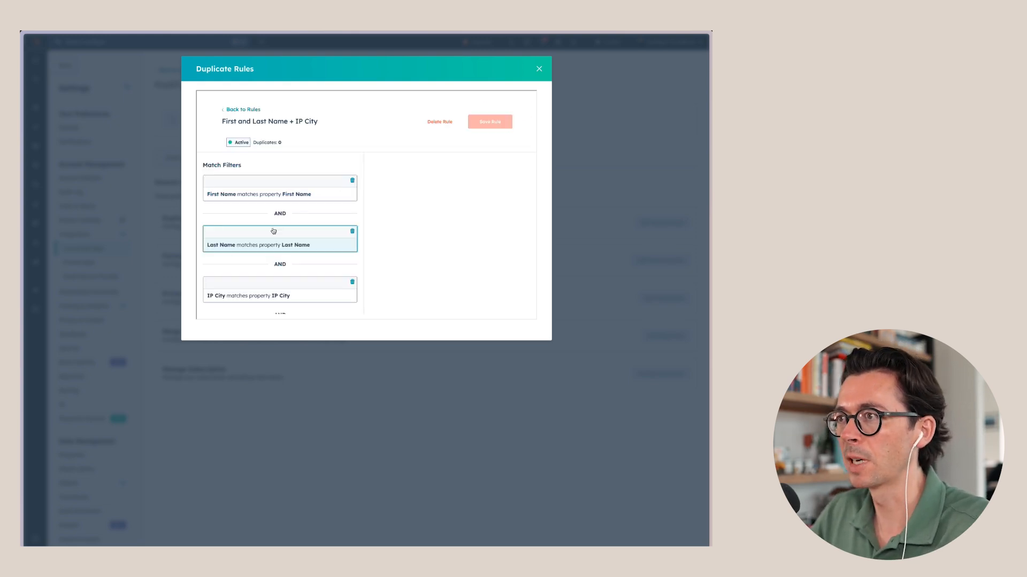
scroll(274, 231, down, 1)
scroll(294, 214, up, 1)
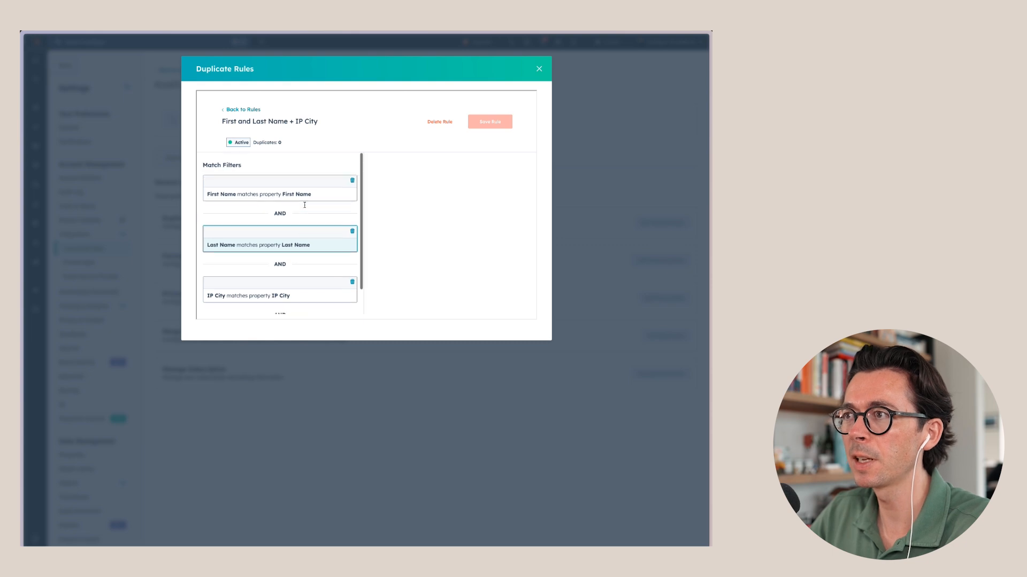
Step: Return to the contact duplicate rules and start creating a new rule
click(254, 110)
click(525, 113)
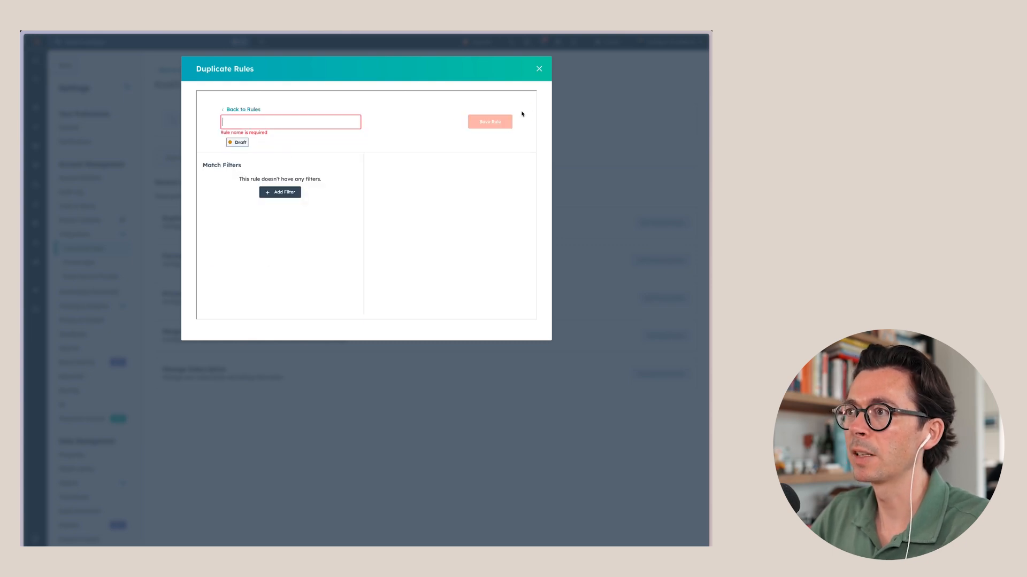
text(Test)
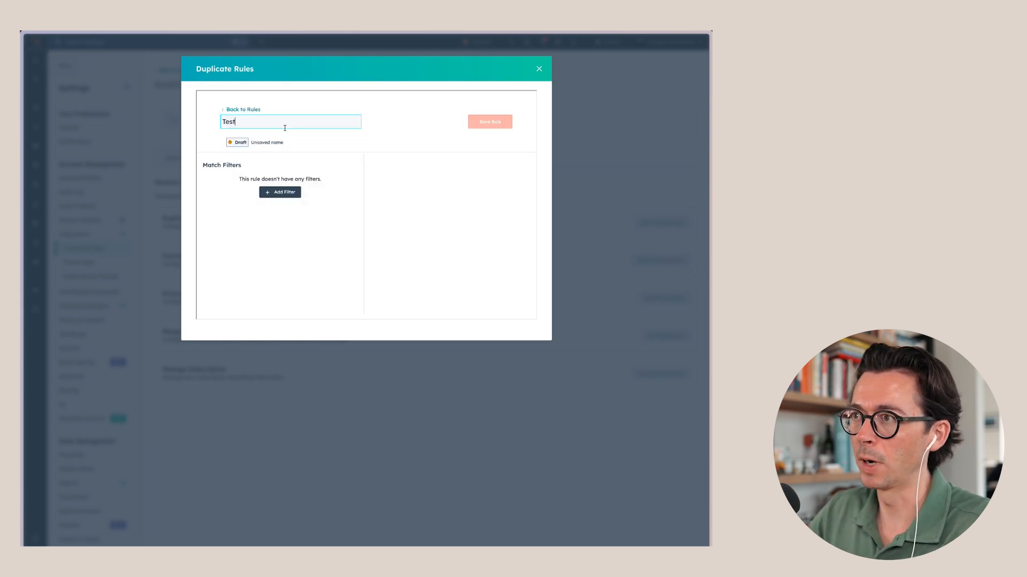
key(BackSpace)
key(BackSpace)
key(BackSpace)
key(BackSpace)
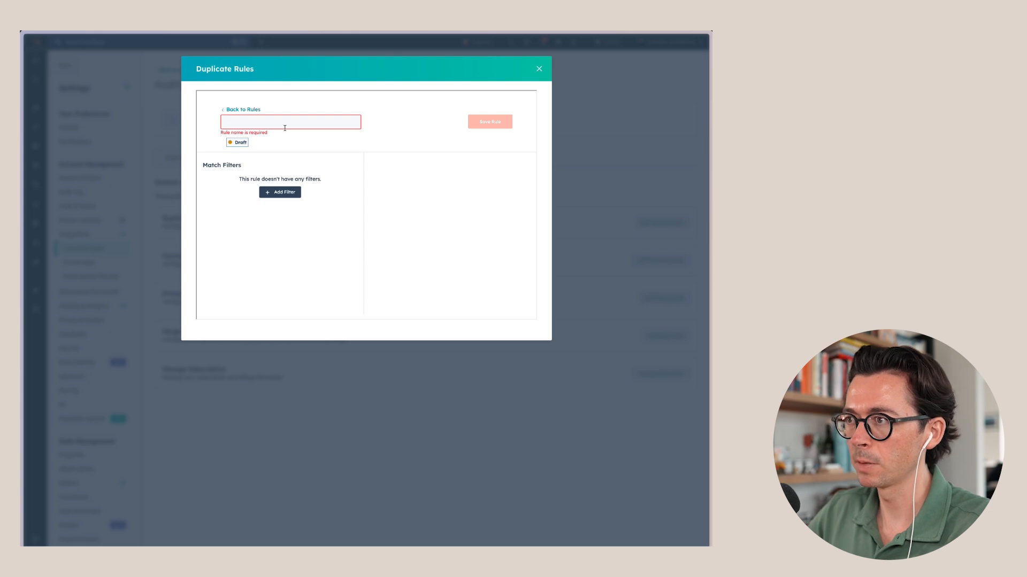
Step: Add match filters for the First Name and Last Name properties to the new contact duplicate rule
click(288, 192)
text(First name)
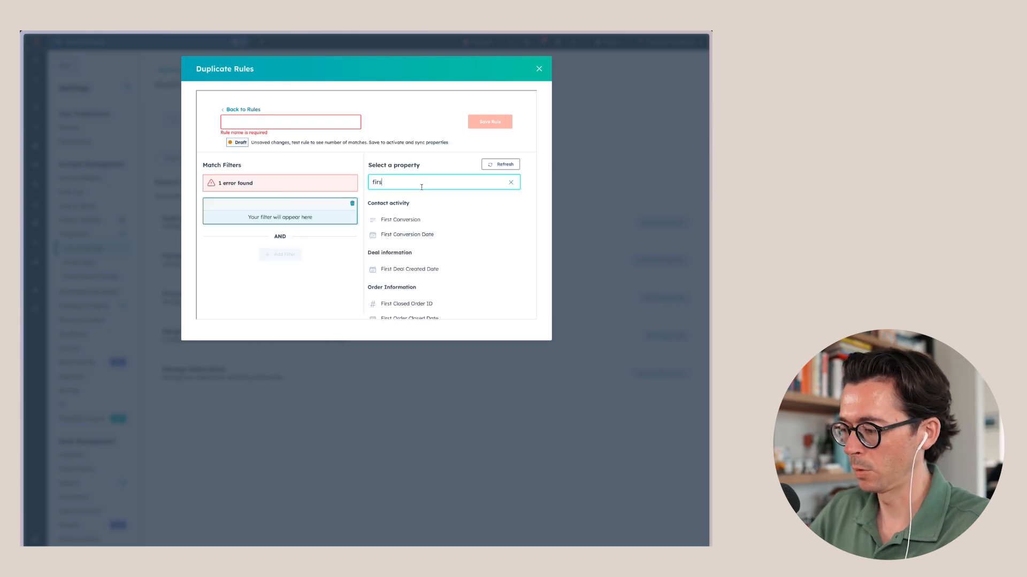
click(407, 220)
click(280, 254)
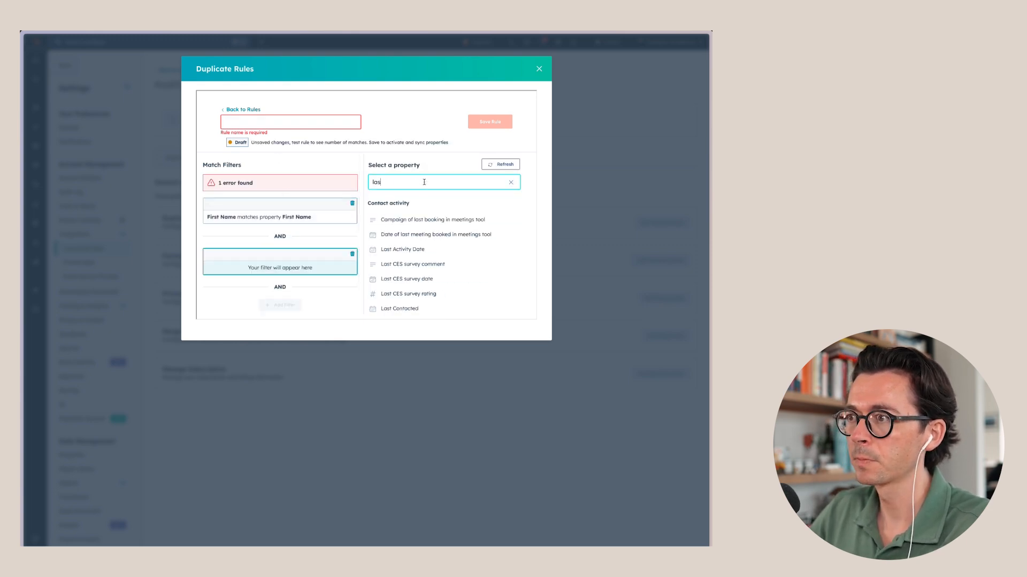
text(Last name)
click(398, 283)
Step: Add match filters for the Company Name and Job Title properties to the new contact duplicate rule
click(280, 300)
text(Company name)
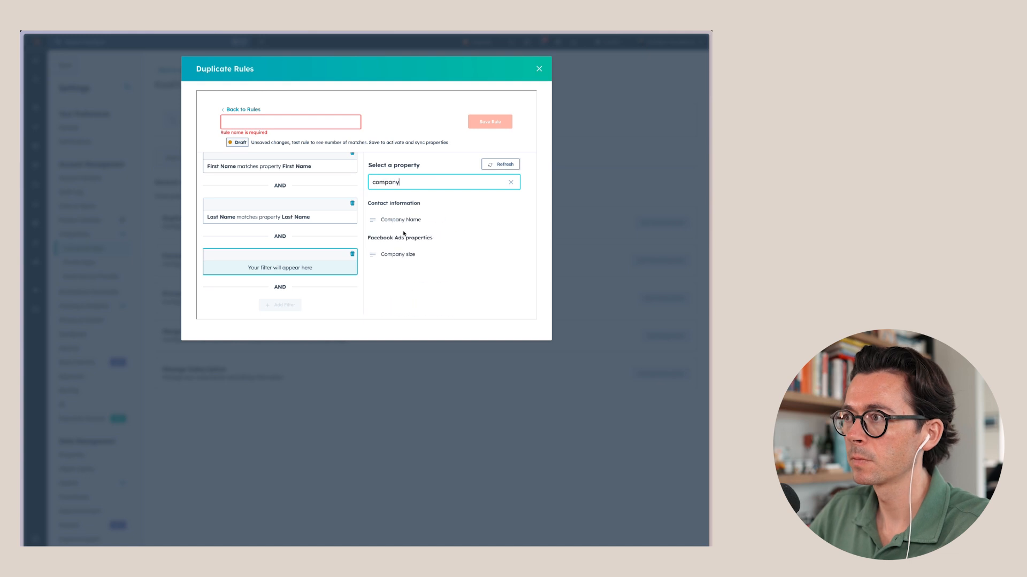
click(407, 220)
click(279, 305)
text(Job title)
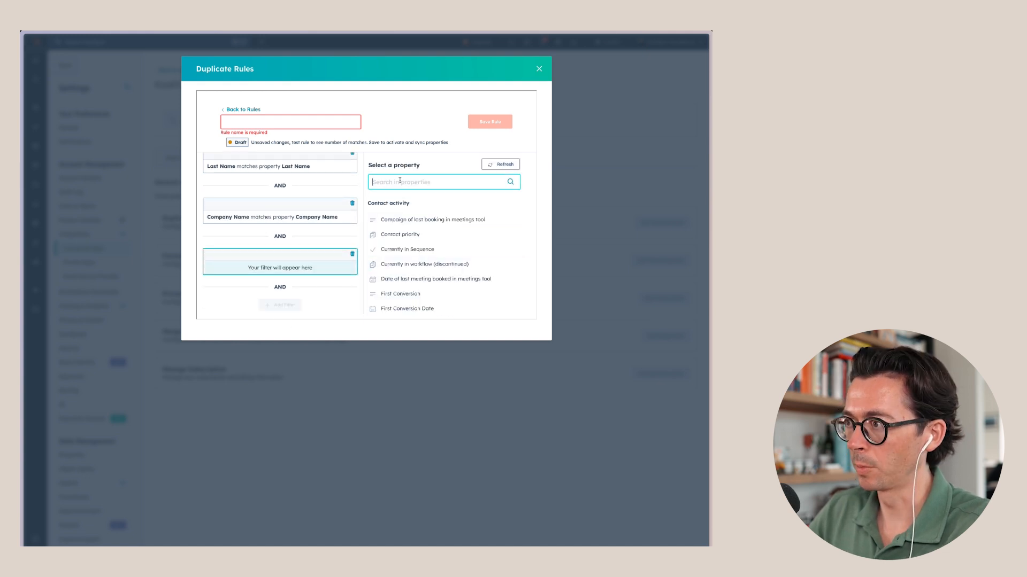
click(406, 219)
Step: Name the rule "First name + Last name + Company + Job title", save it and return to the rule list
click(290, 121)
text(First name + Last name + Company + Job title)
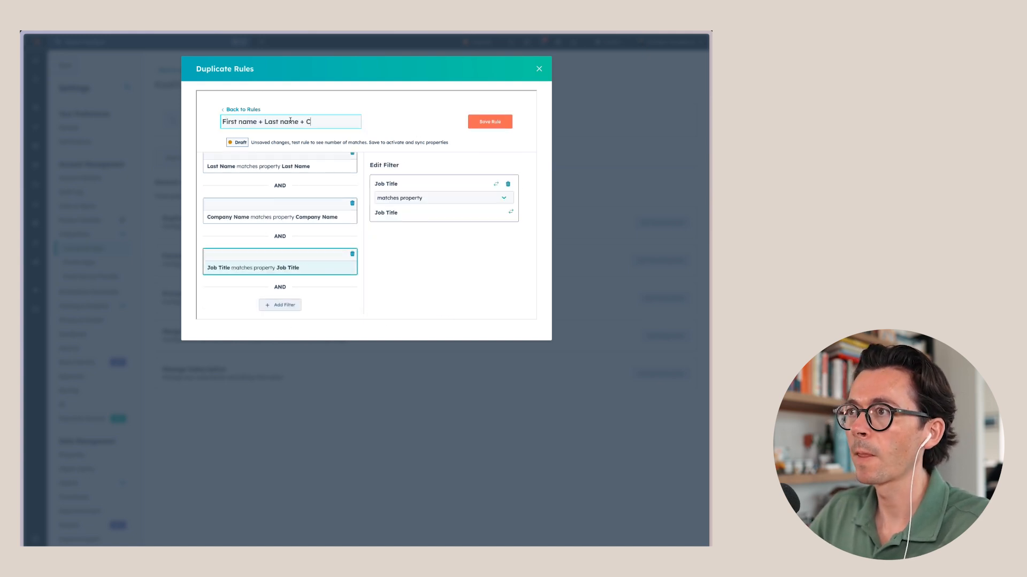
click(470, 121)
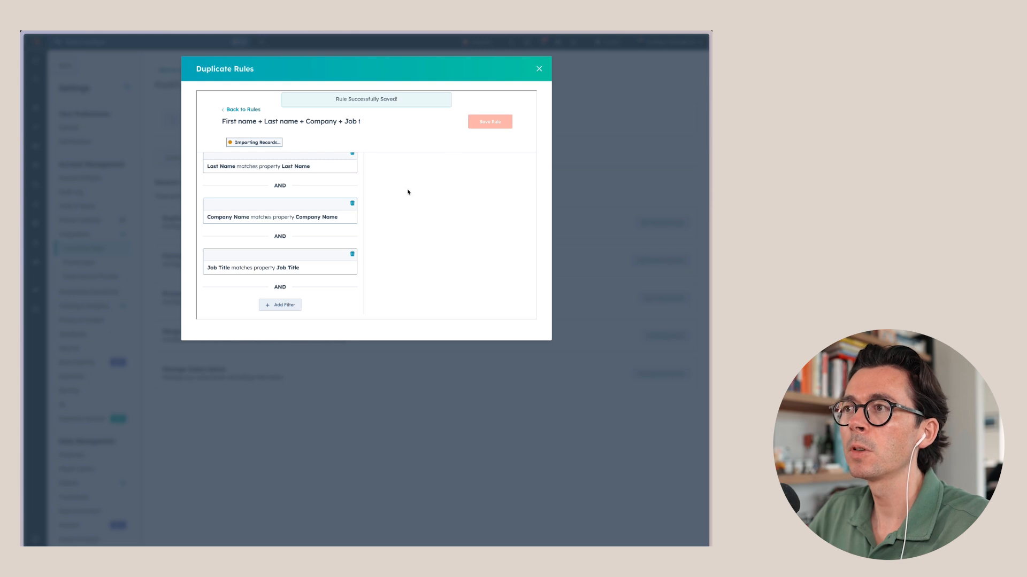
click(244, 110)
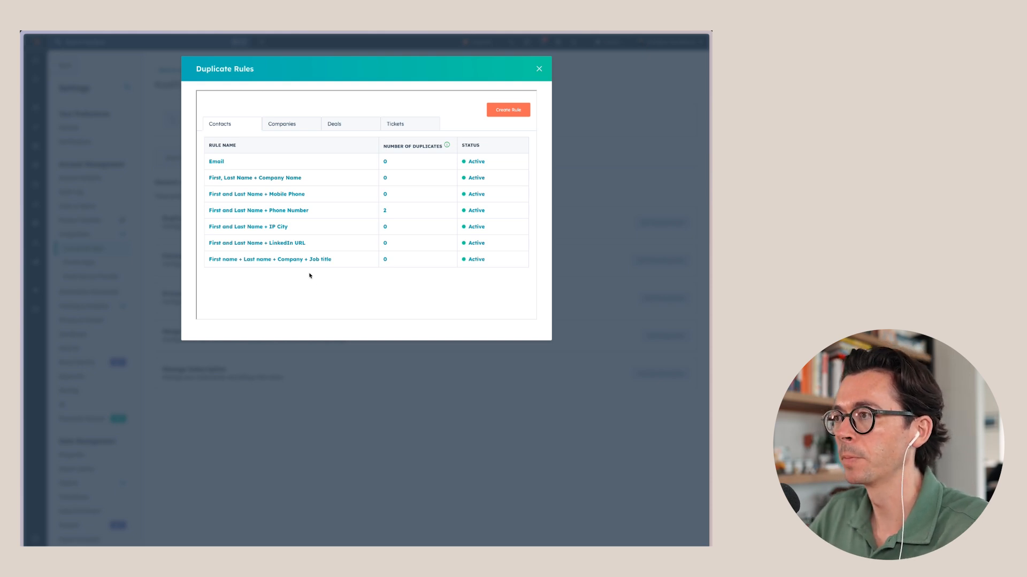
Step: Review the duplicate rules for companies, deals and tickets
click(289, 130)
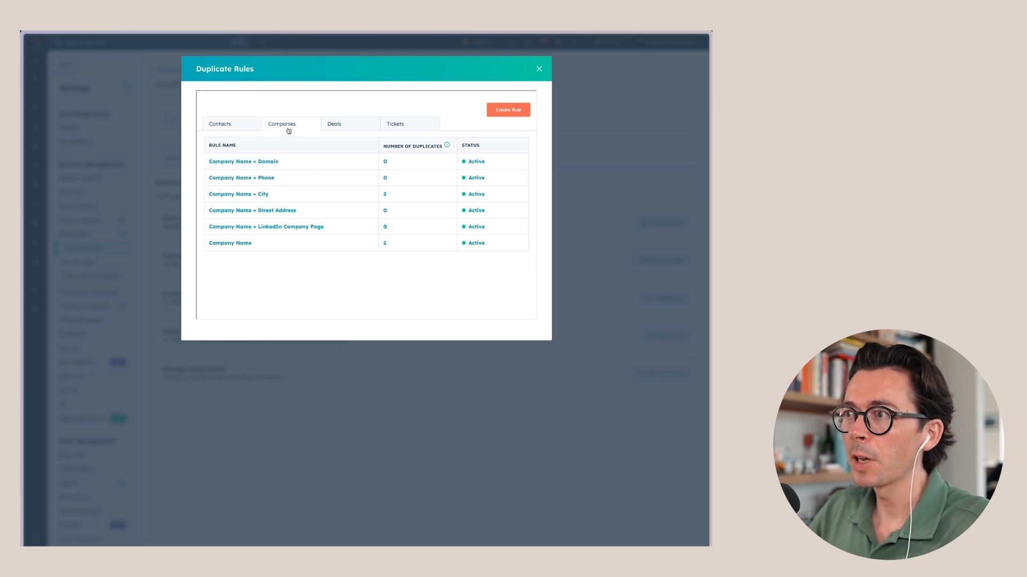
click(354, 125)
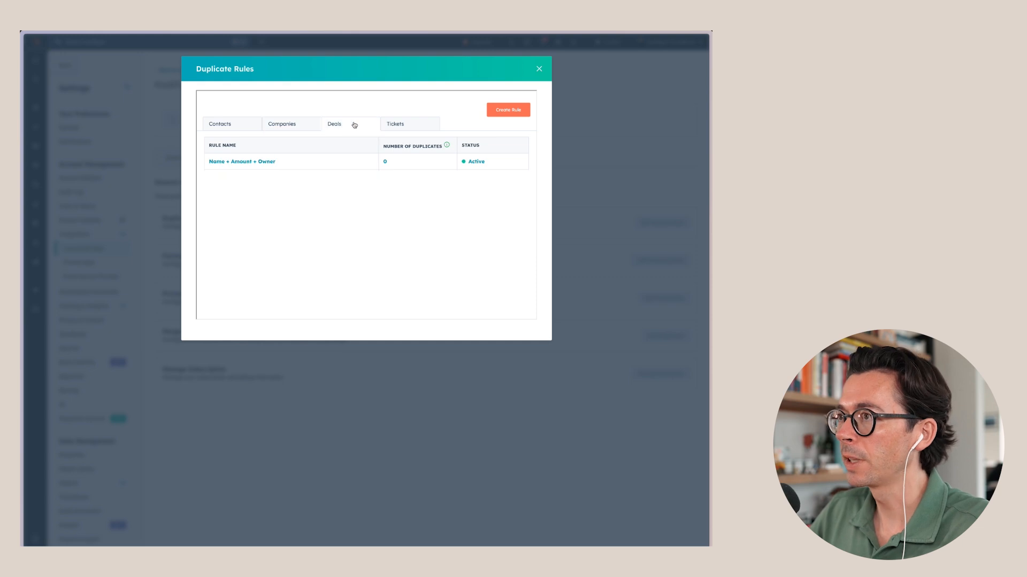
click(409, 125)
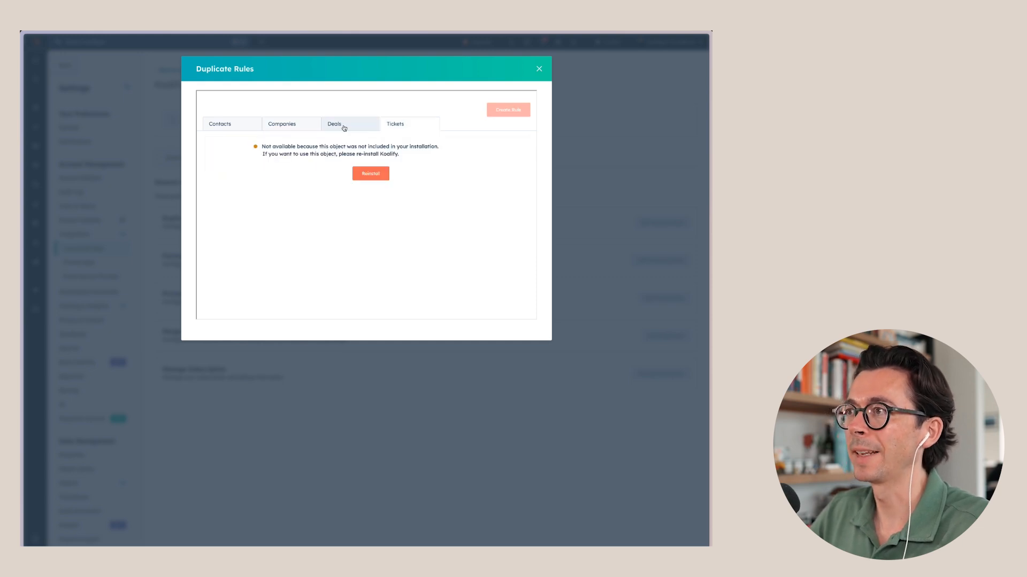
click(344, 129)
click(309, 125)
click(407, 123)
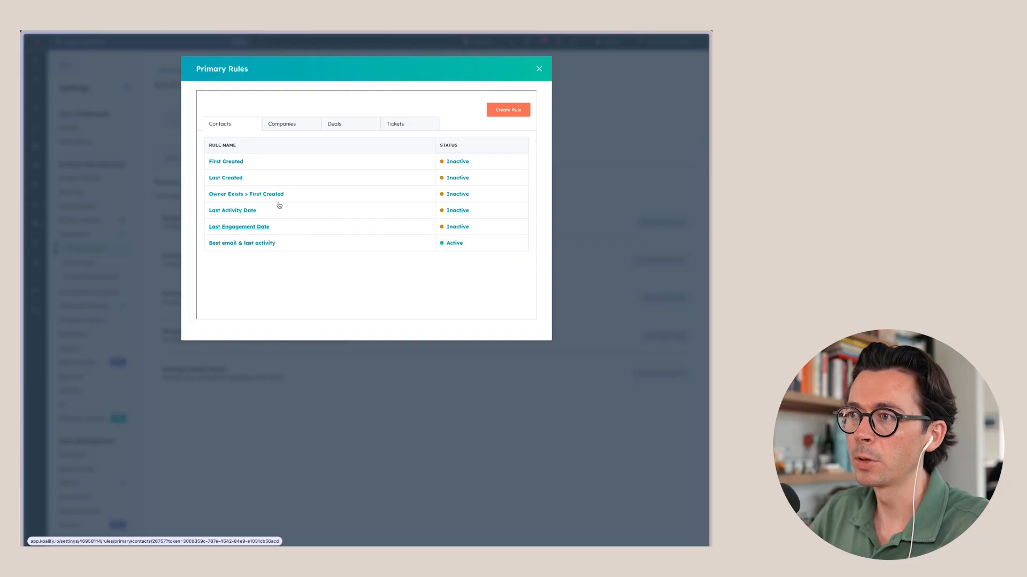
Step: Examine the filters of the contact primary rule Best email & last activity, including the Email Domain exclusions, and close the primary rules
click(257, 248)
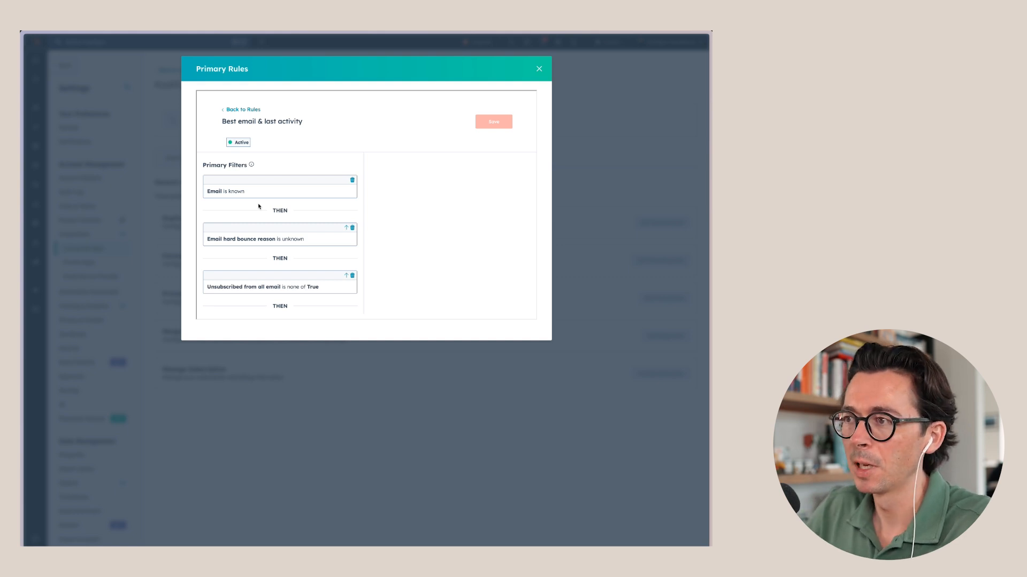
scroll(258, 206, down, 1)
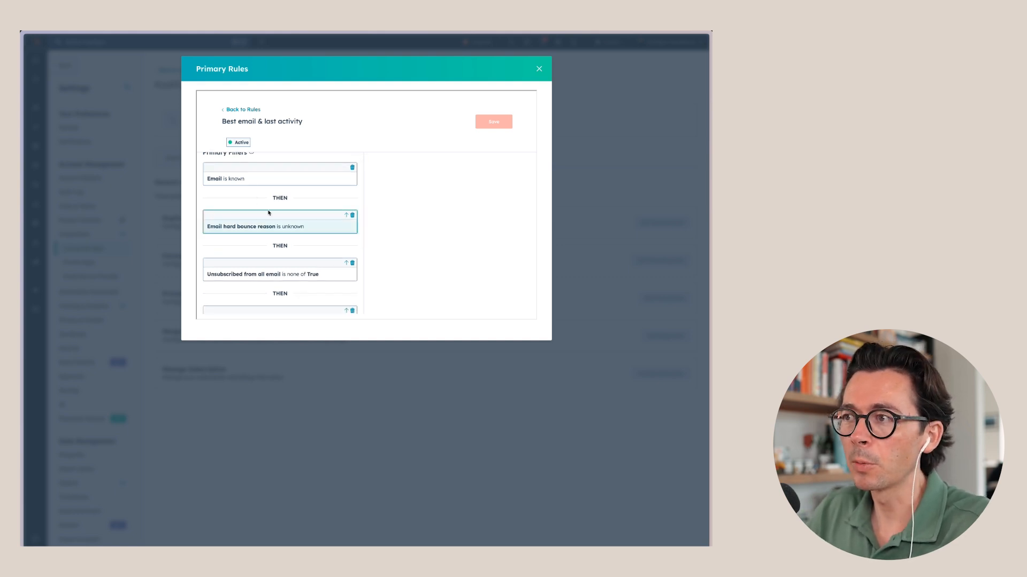
scroll(251, 219, down, 1)
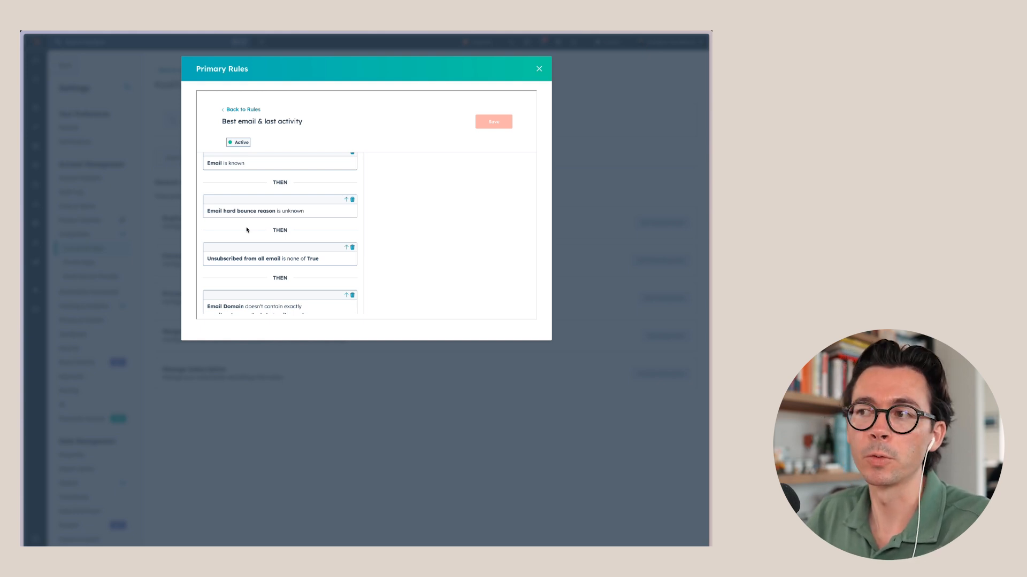
scroll(247, 230, down, 2)
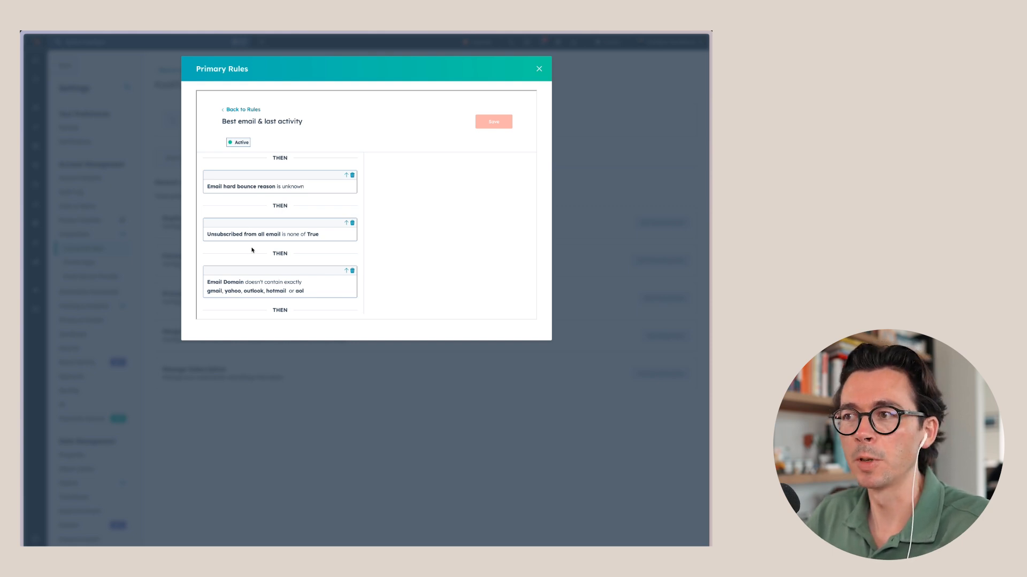
scroll(252, 250, down, 3)
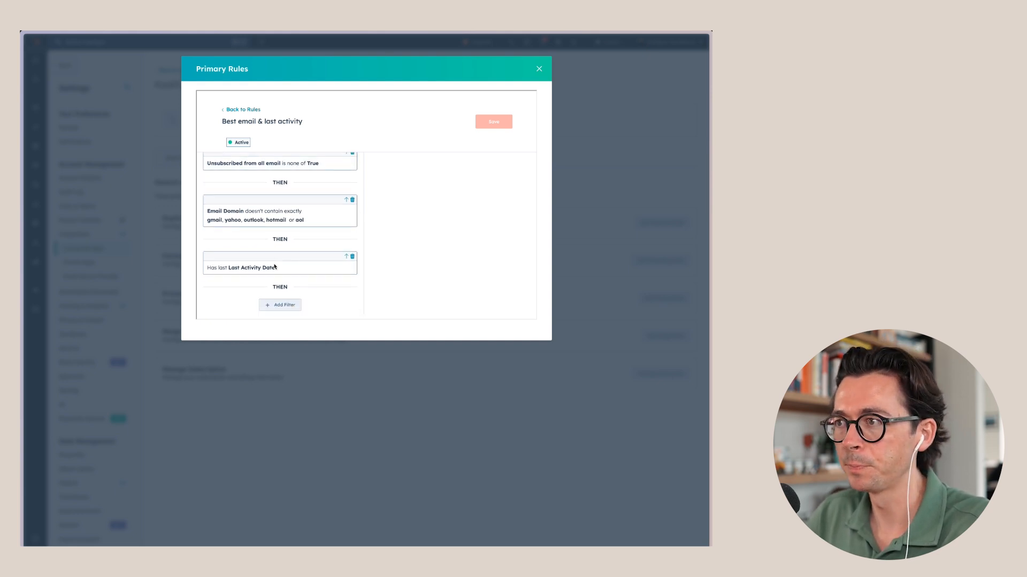
right_click(270, 221)
click(254, 203)
click(259, 200)
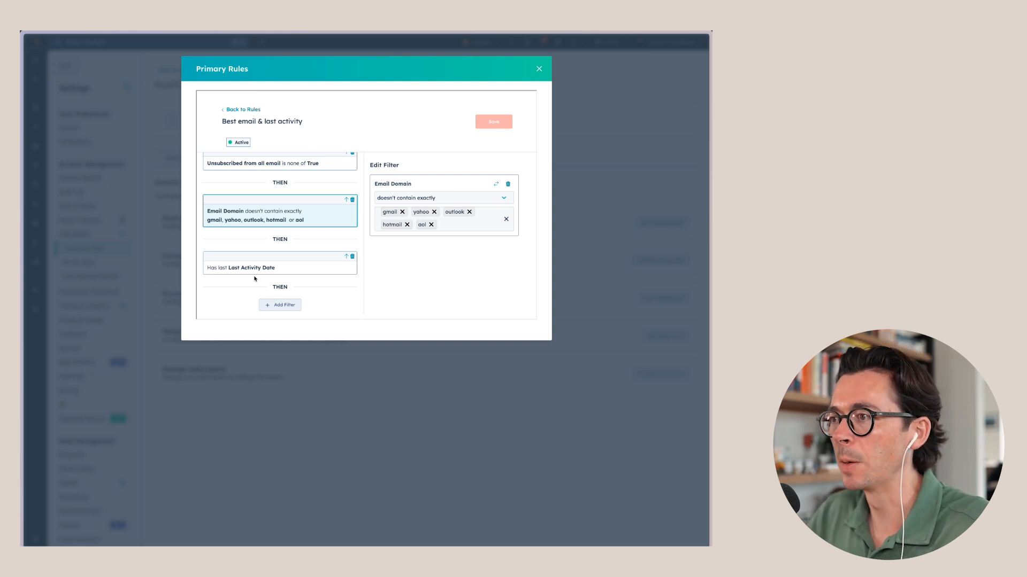
click(539, 69)
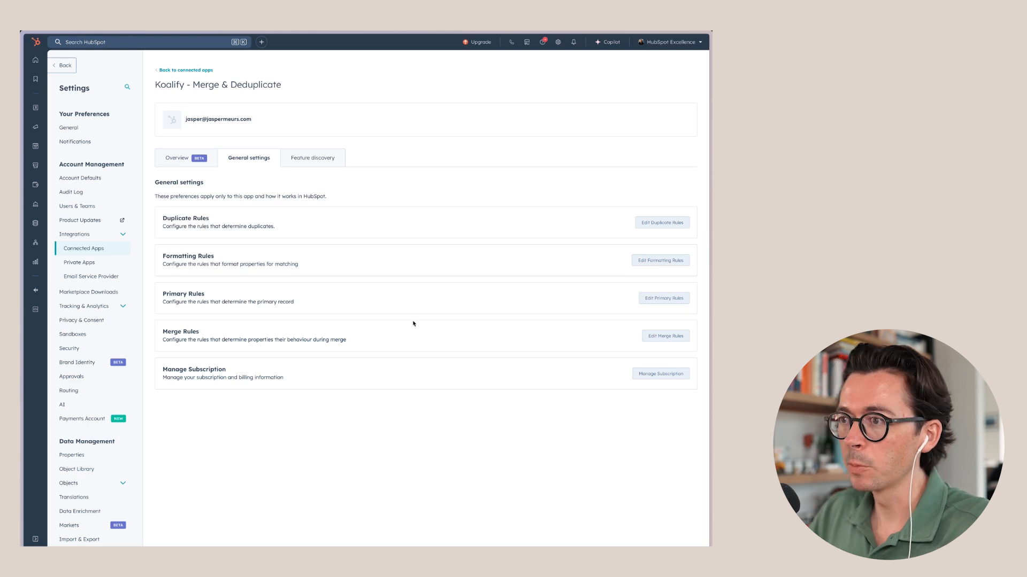
Step: Add a Last Contacted filter with the condition "has last" to the contact primary rule Best email & last activity
click(663, 297)
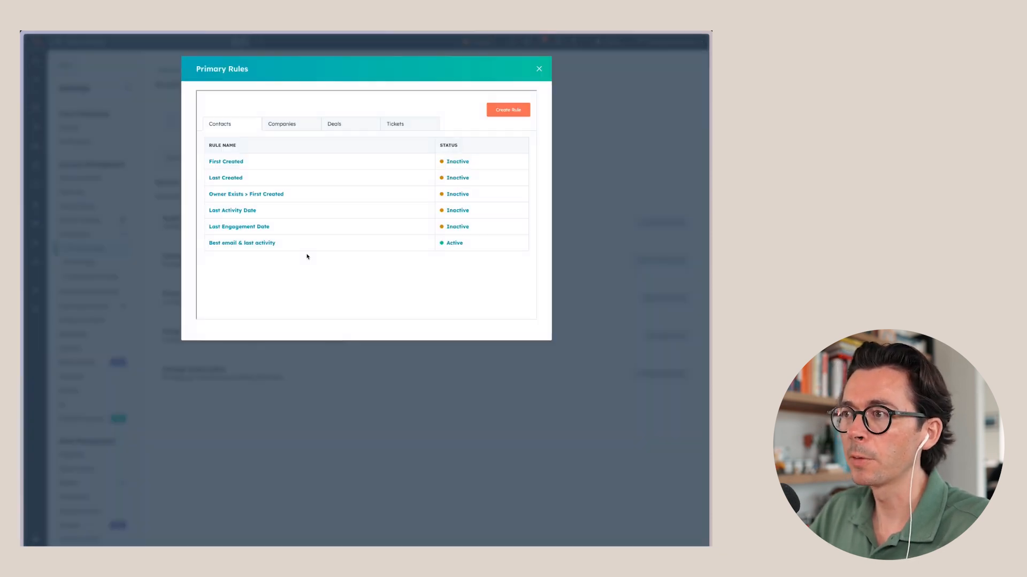
click(257, 244)
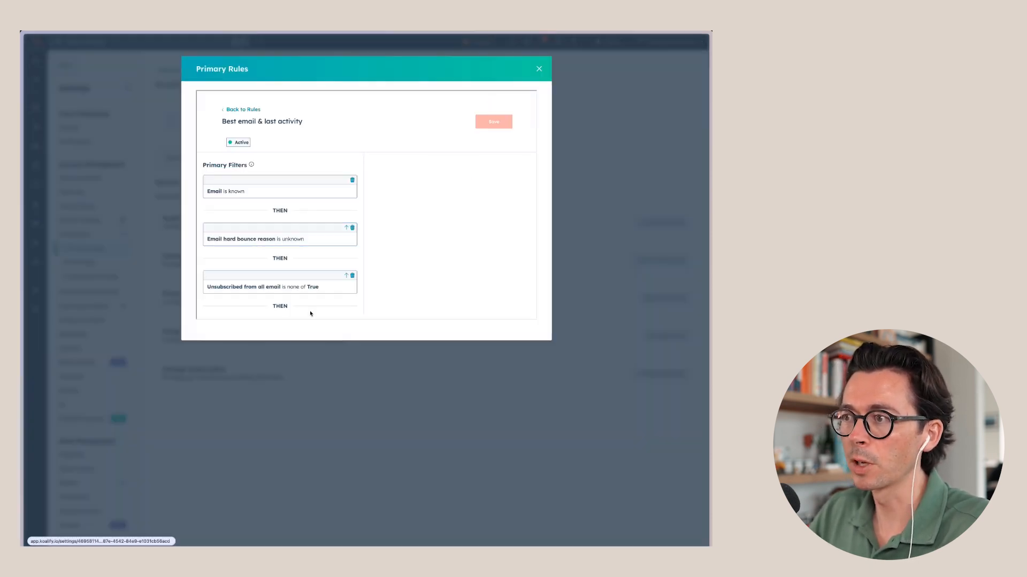
scroll(291, 228, down, 3)
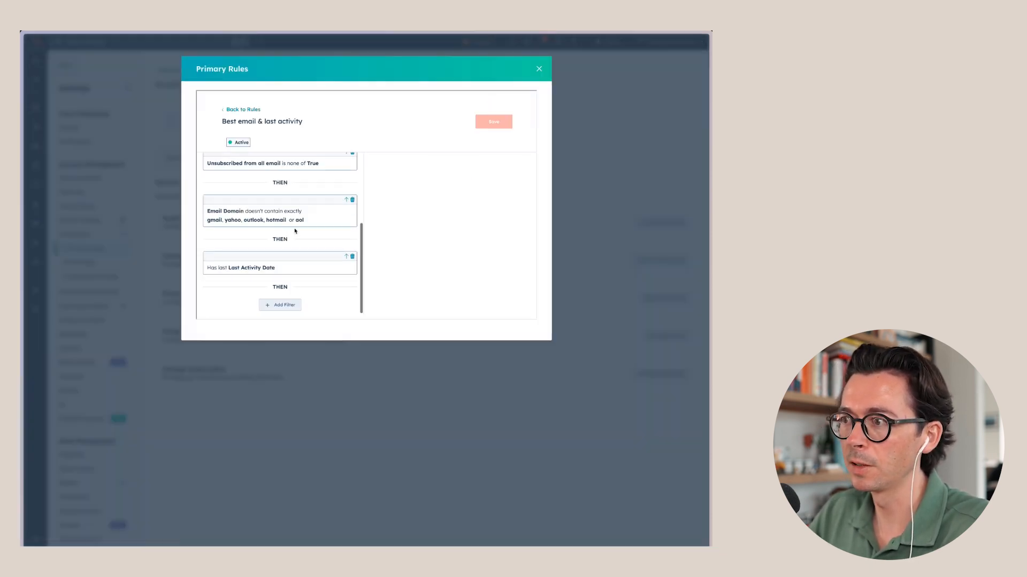
click(278, 304)
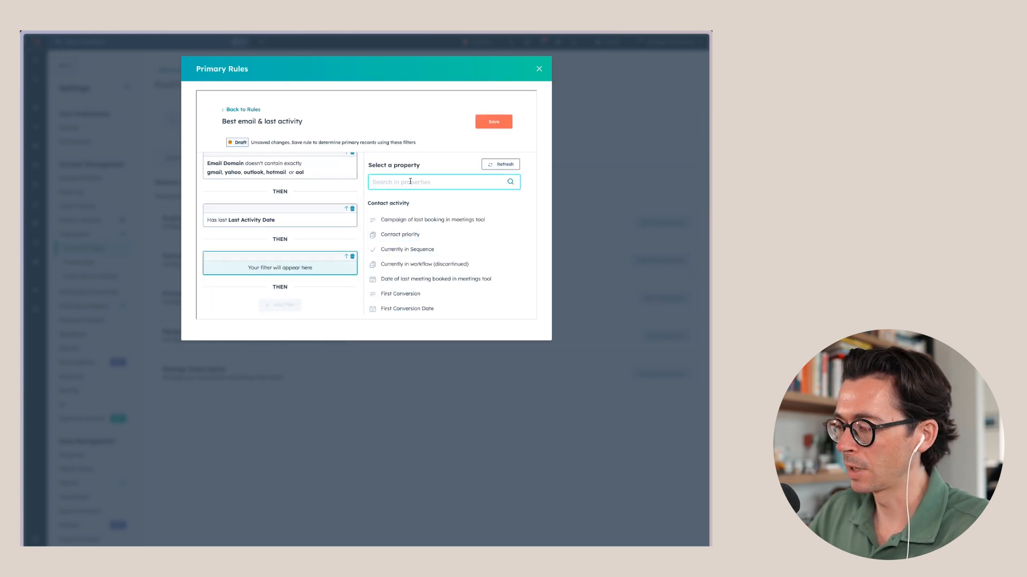
text(last cont)
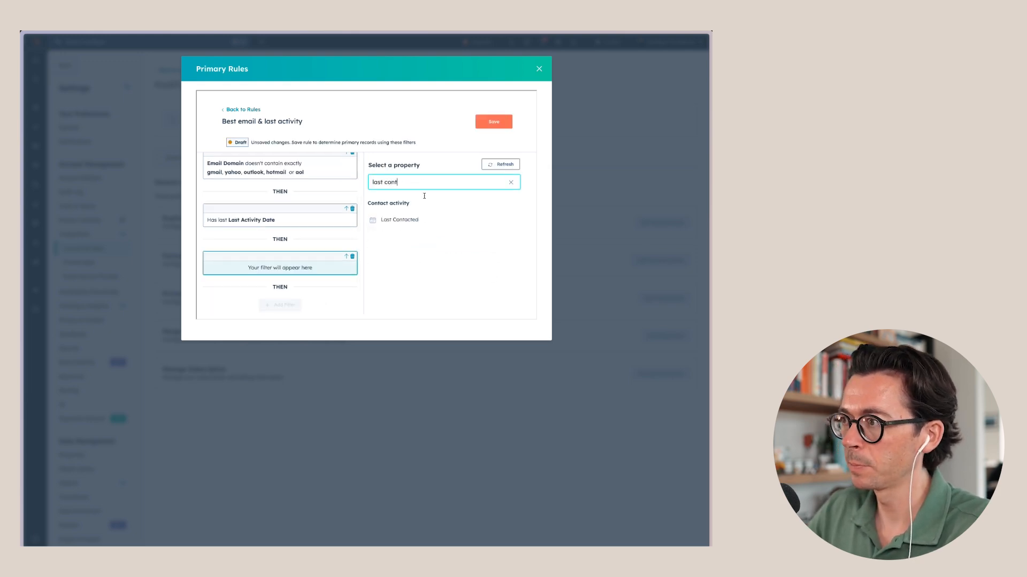
click(400, 220)
click(413, 198)
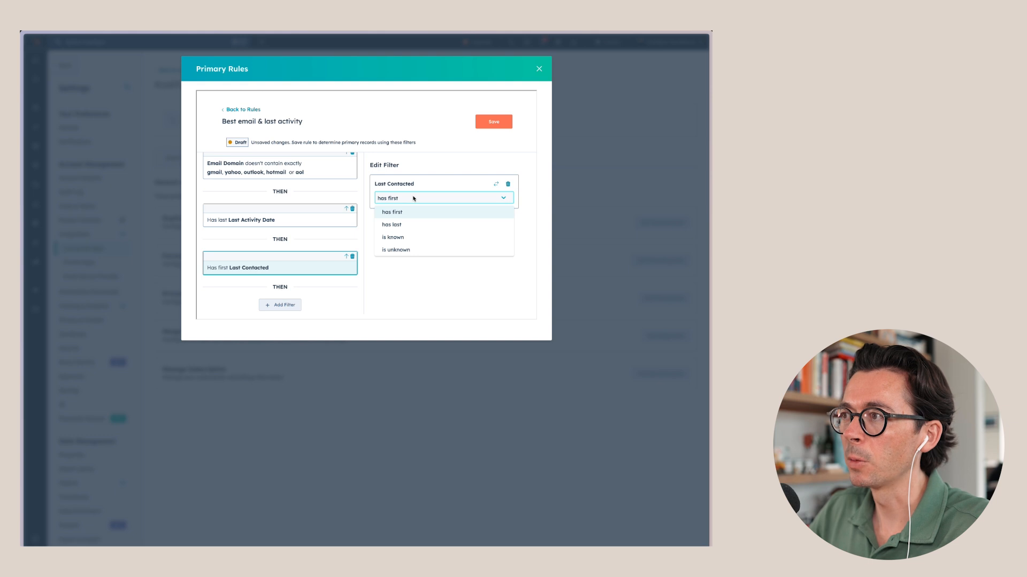
click(414, 198)
click(413, 198)
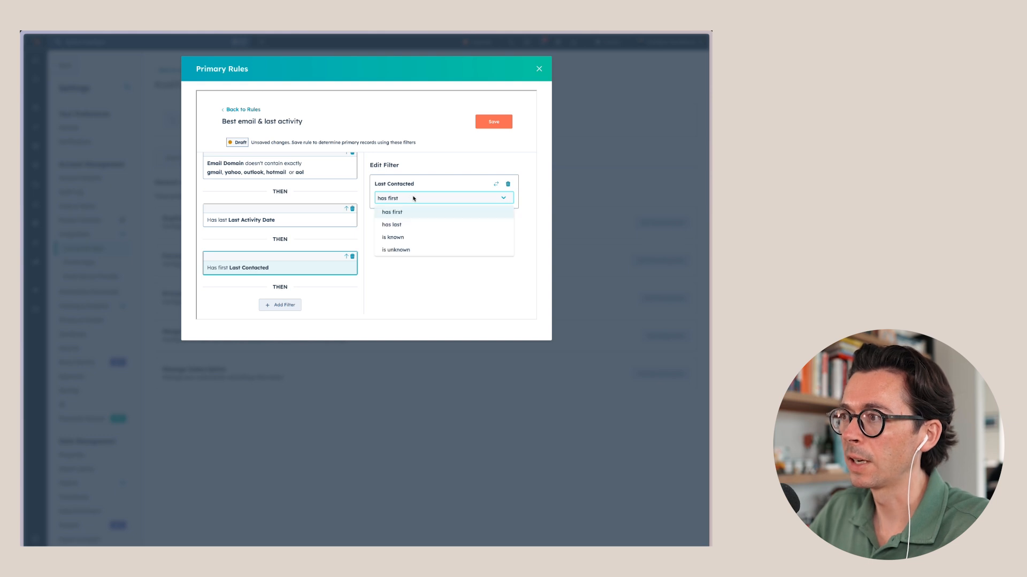
click(405, 227)
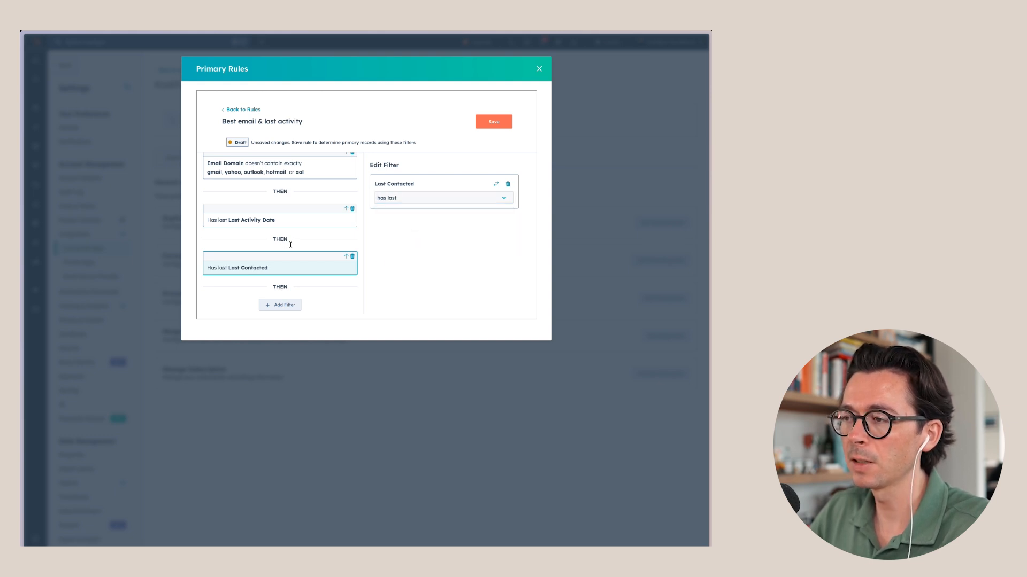
Step: Start saving the changed primary rule, decline the re-evaluation, and delete the Last Contacted filter
click(488, 124)
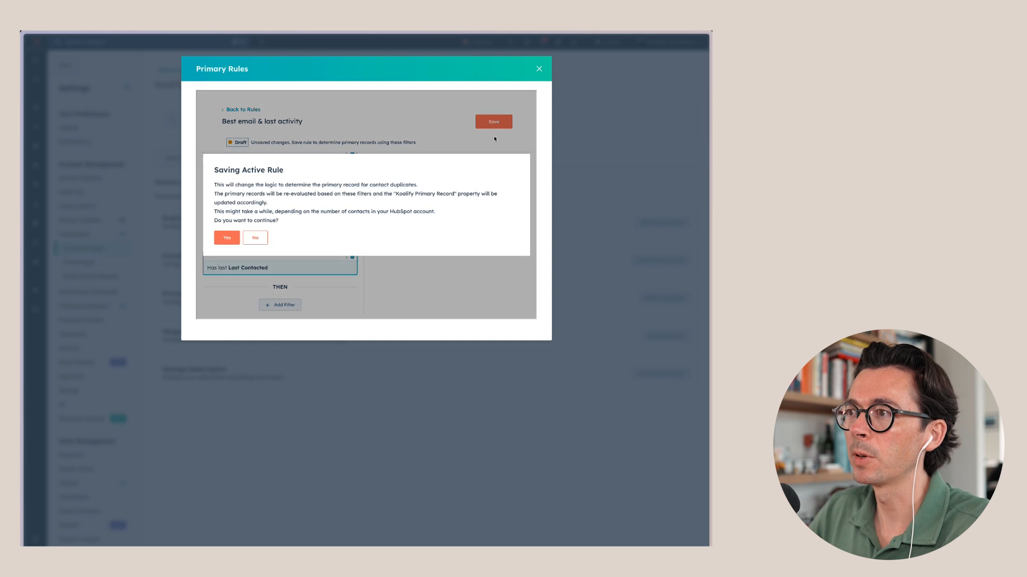
click(265, 239)
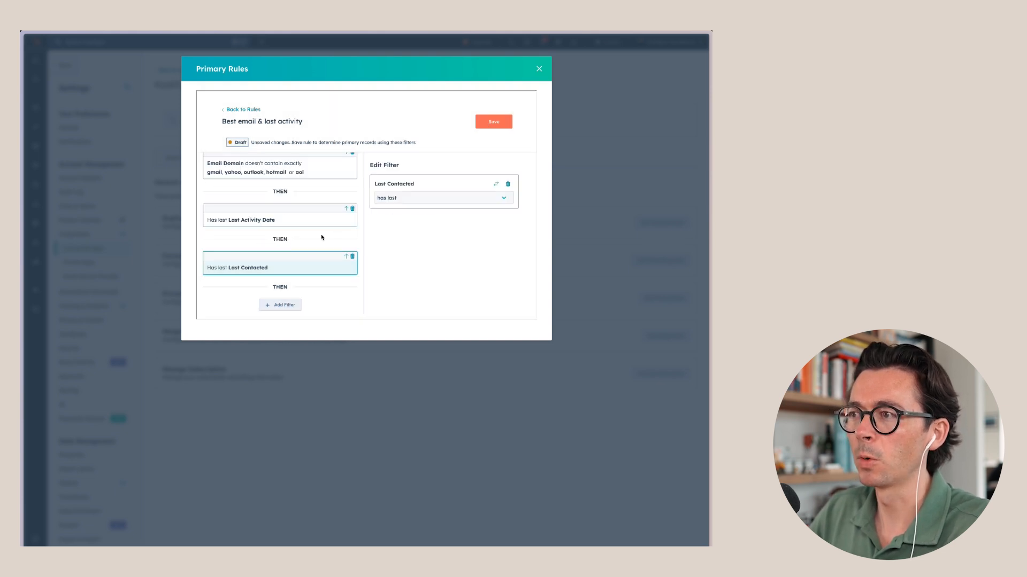
click(353, 257)
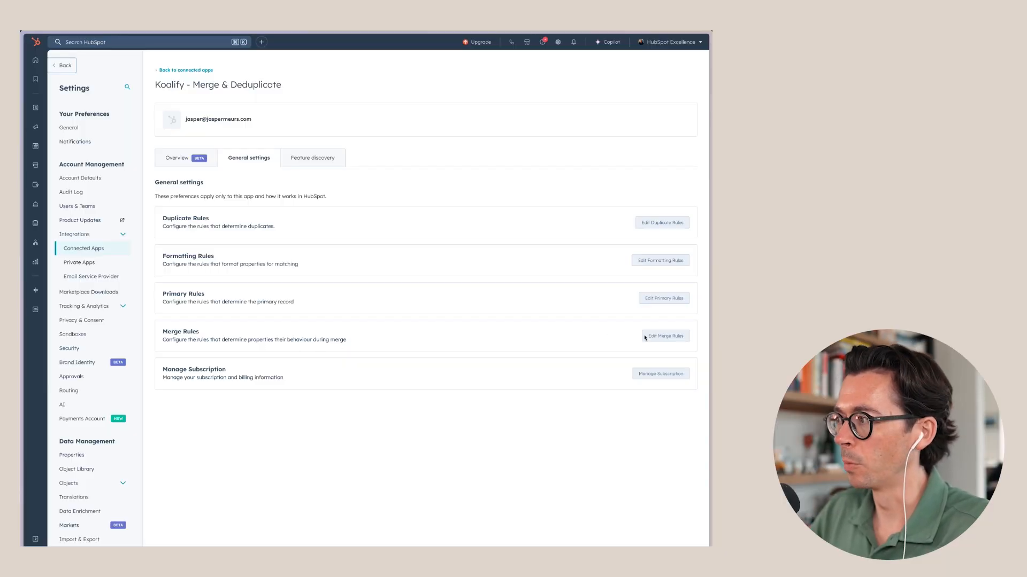
Step: Review Koalify's merge rules and go to the CRM contacts list
click(646, 337)
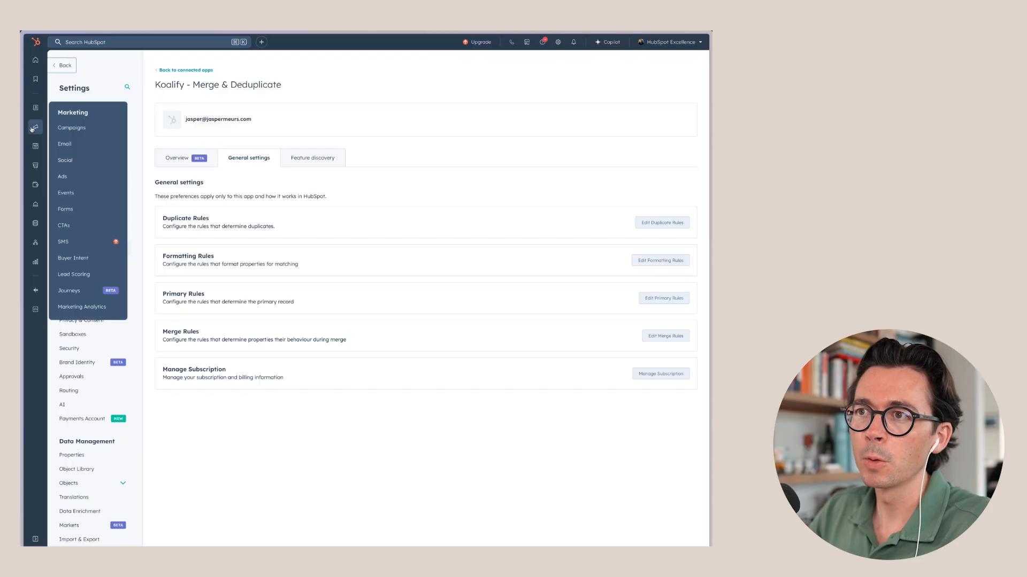
mouse_move(34, 113)
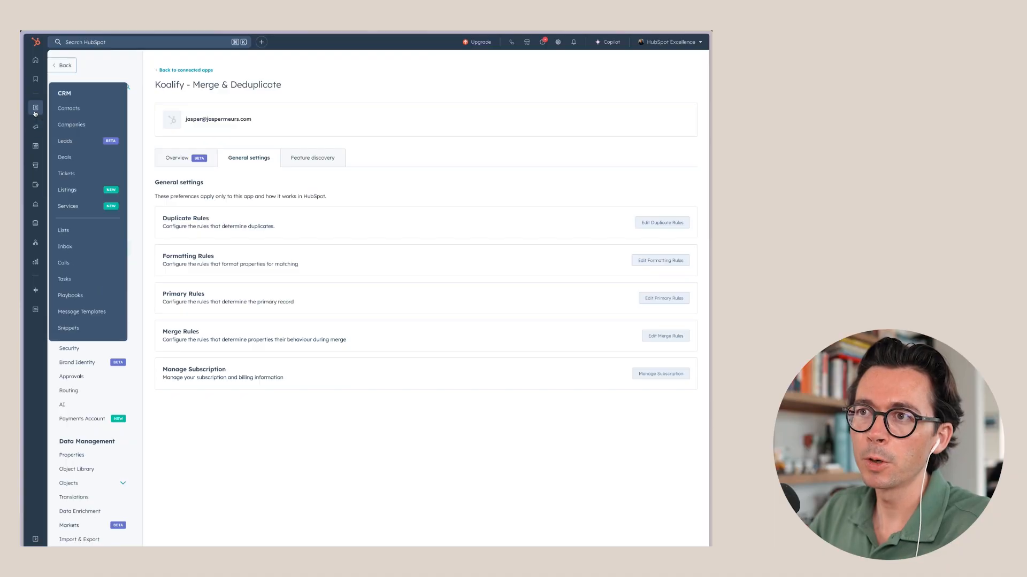
click(68, 112)
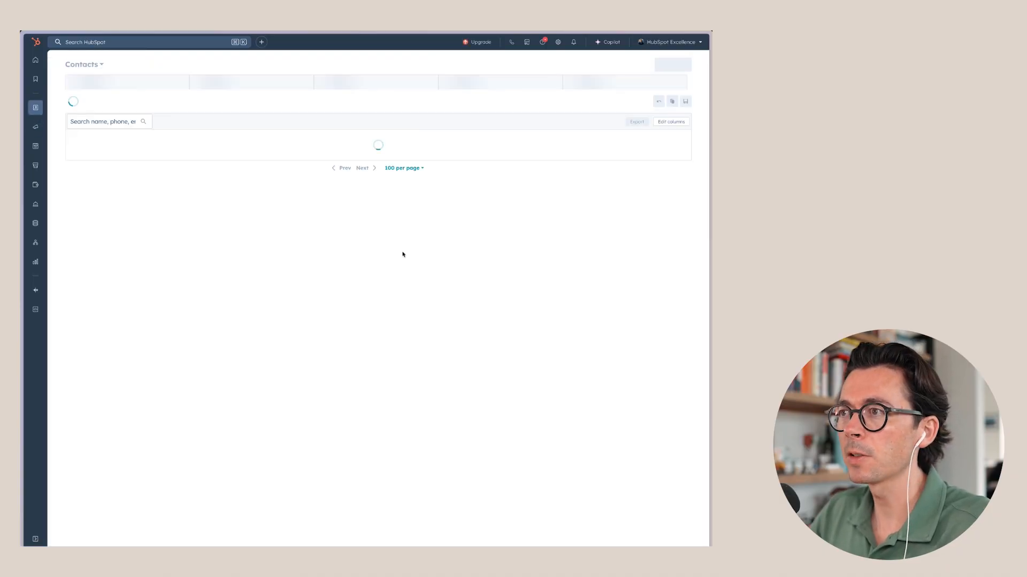
Step: Filter the All contacts view to records whose Koalify Duplicate Rules property is known
click(373, 104)
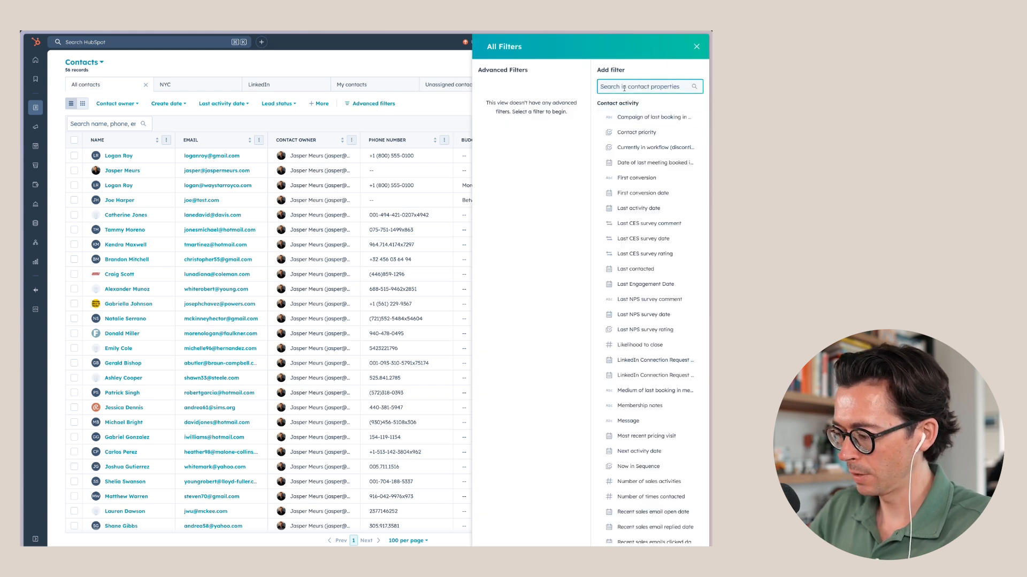
text(koalify)
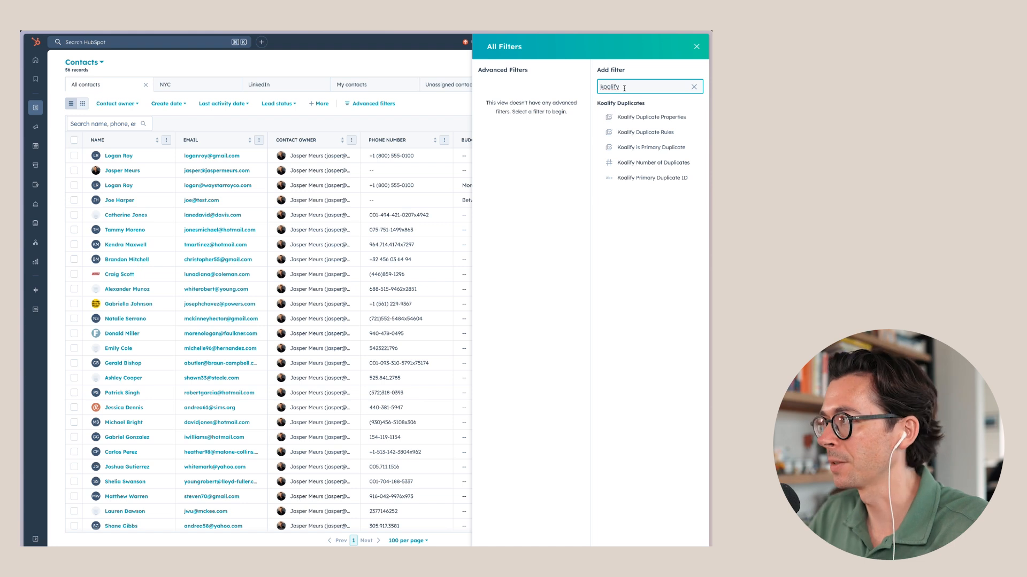
click(653, 134)
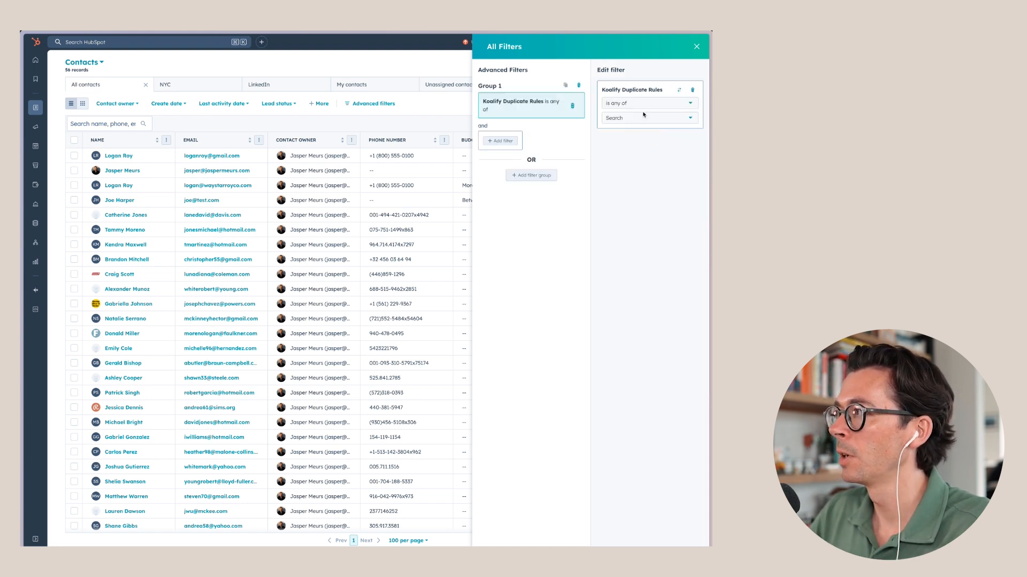
click(630, 118)
click(633, 105)
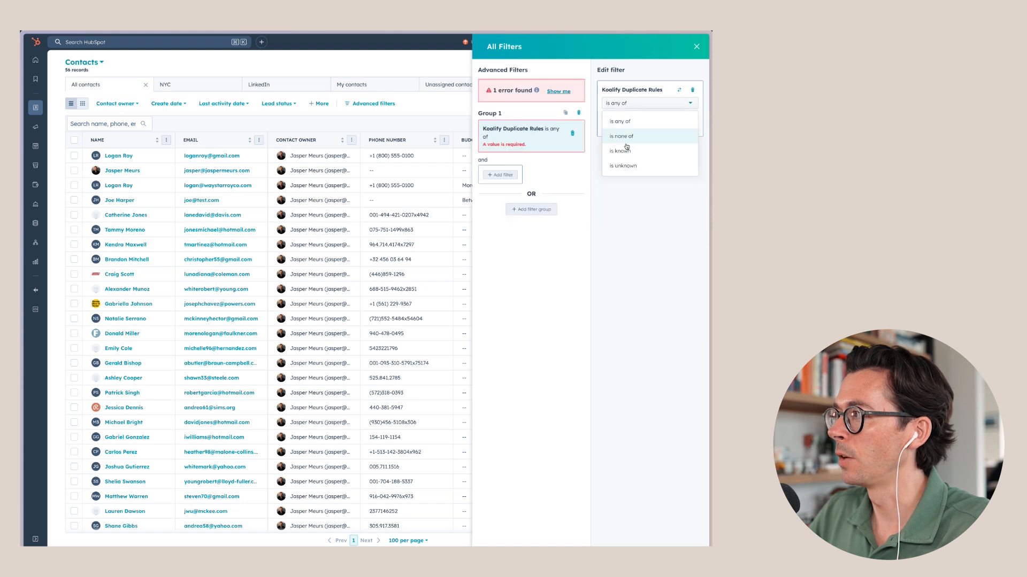
click(642, 145)
click(695, 47)
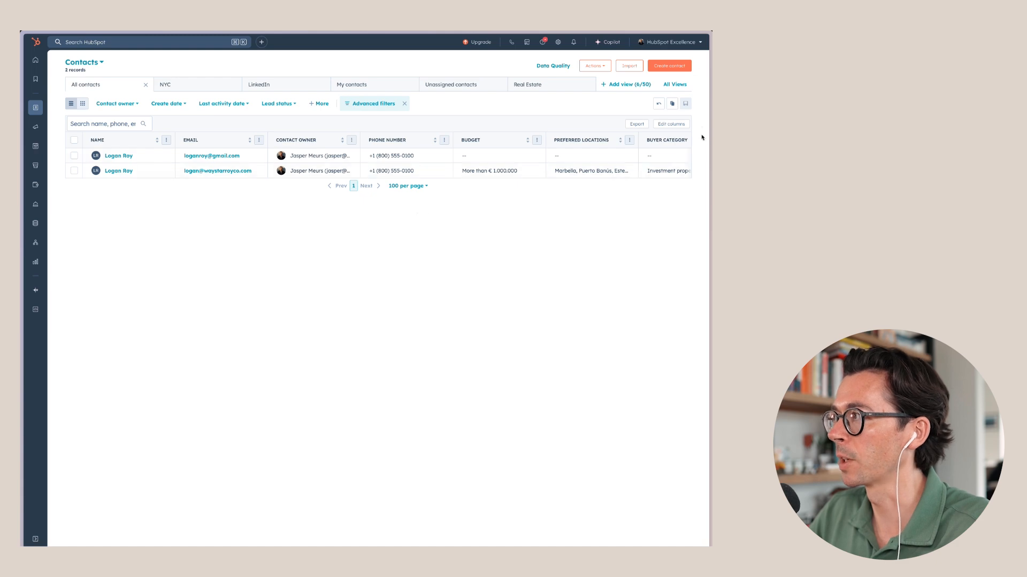
Step: Move the Koalify Duplicate Rules column directly after Name and apply the column layout
click(672, 124)
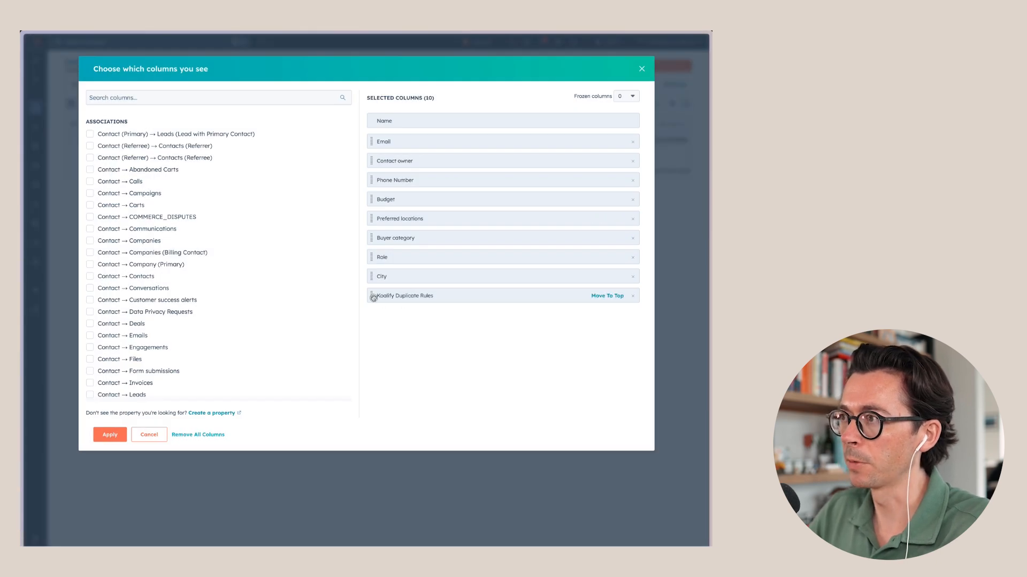
drag(373, 298, 373, 141)
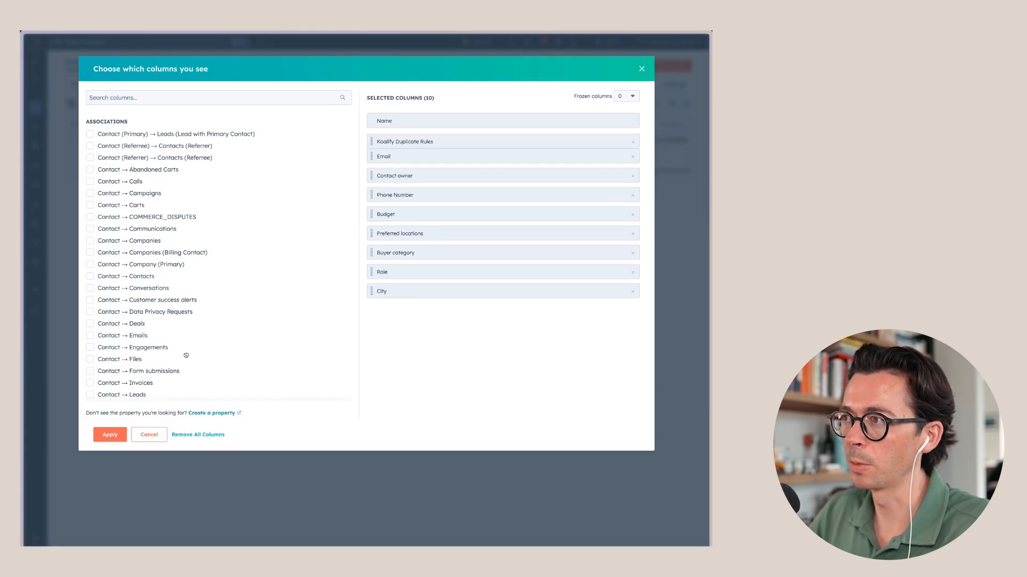
click(112, 435)
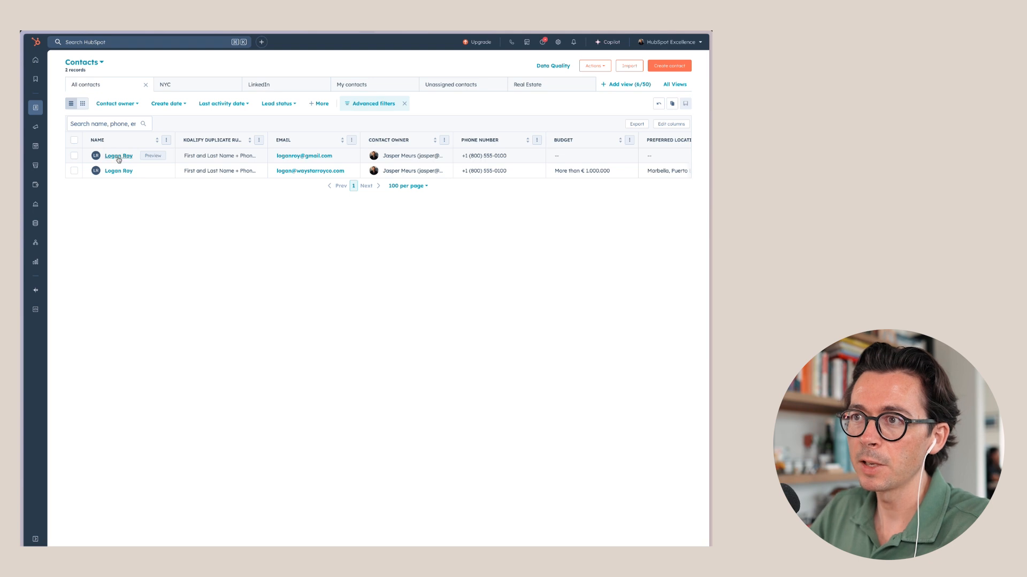
Step: Open the first duplicate contact and check the merge options in its Contact Duplicates card without merging
click(117, 156)
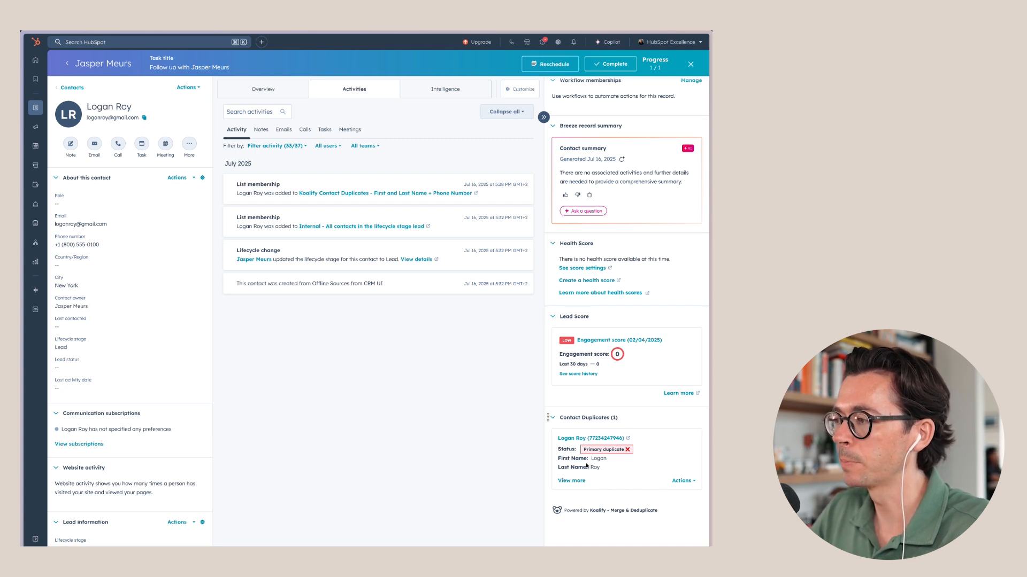
click(680, 481)
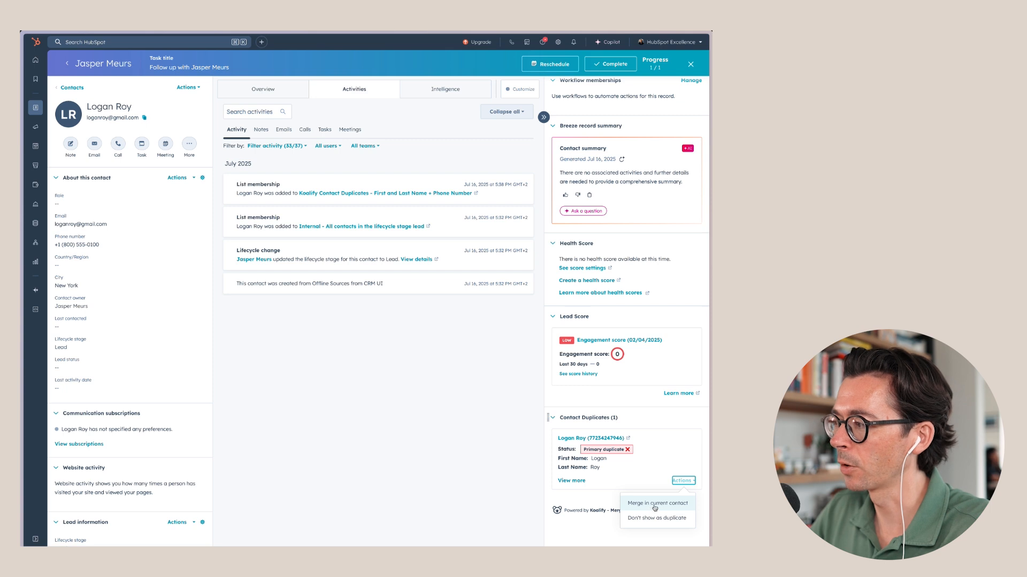
click(610, 503)
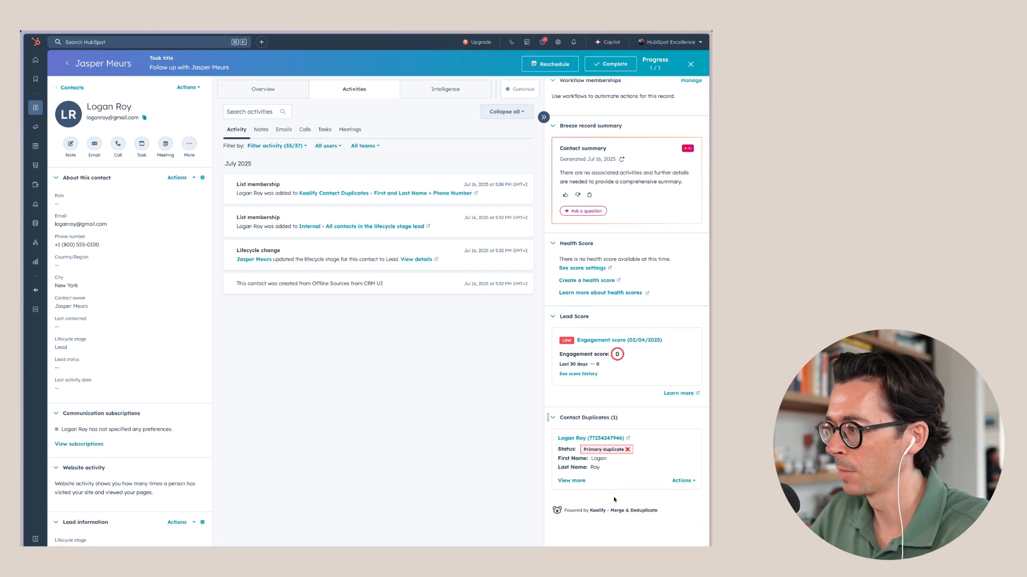
Step: Open the linked primary duplicate's record and inspect the merge options in its Contact Duplicates card
click(594, 439)
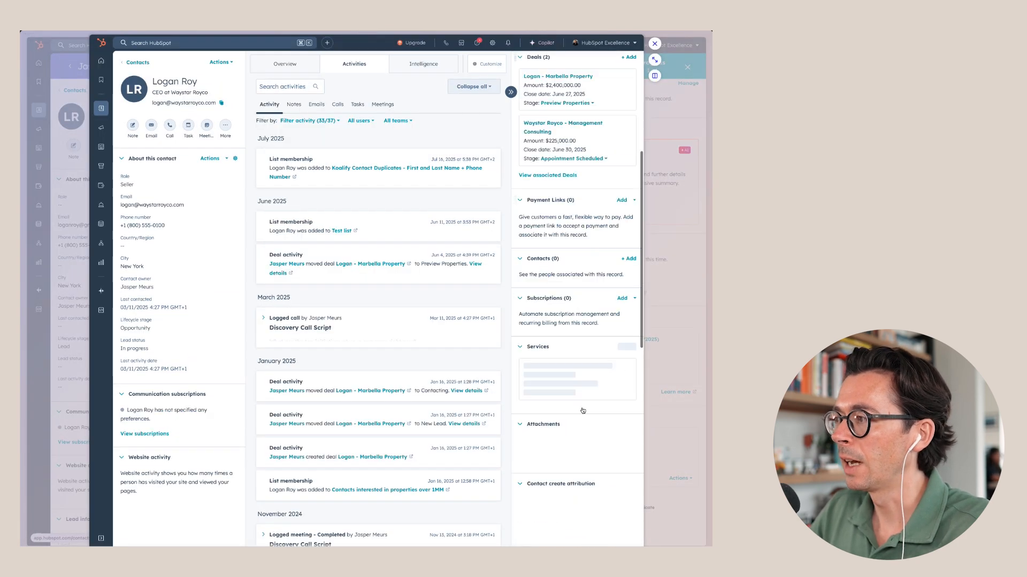
scroll(583, 411, down, 10)
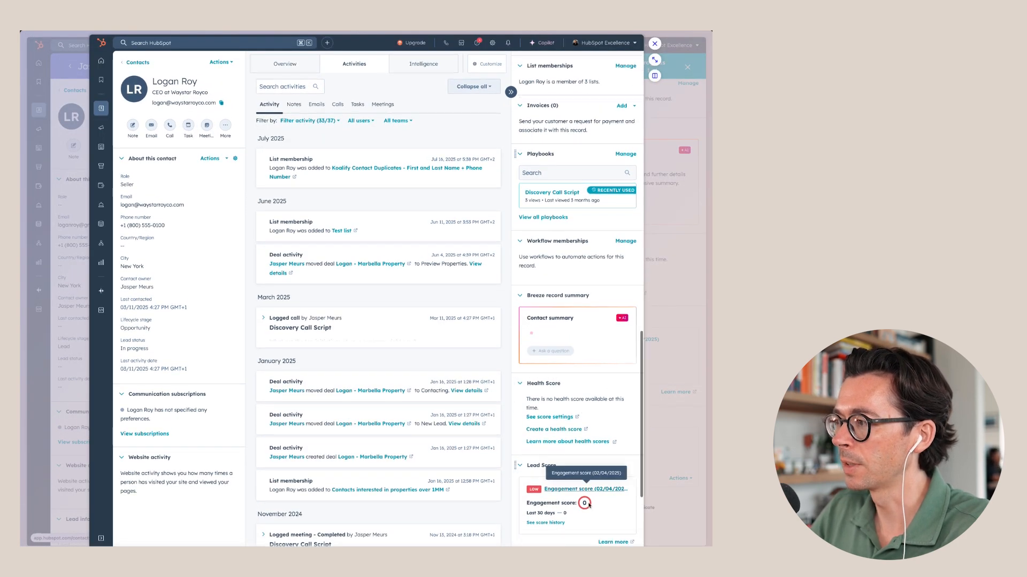
scroll(588, 505, down, 3)
click(616, 481)
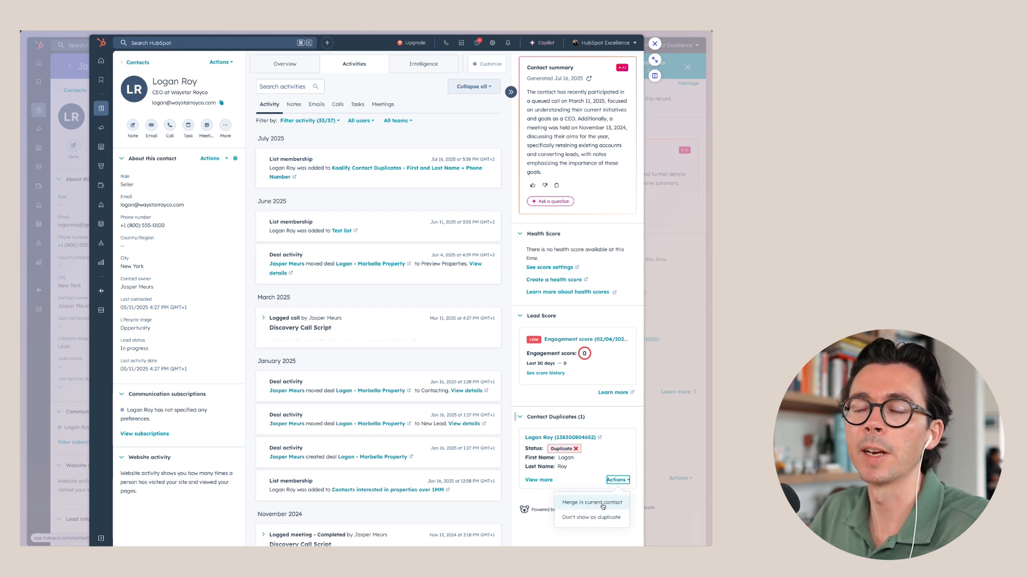
click(603, 504)
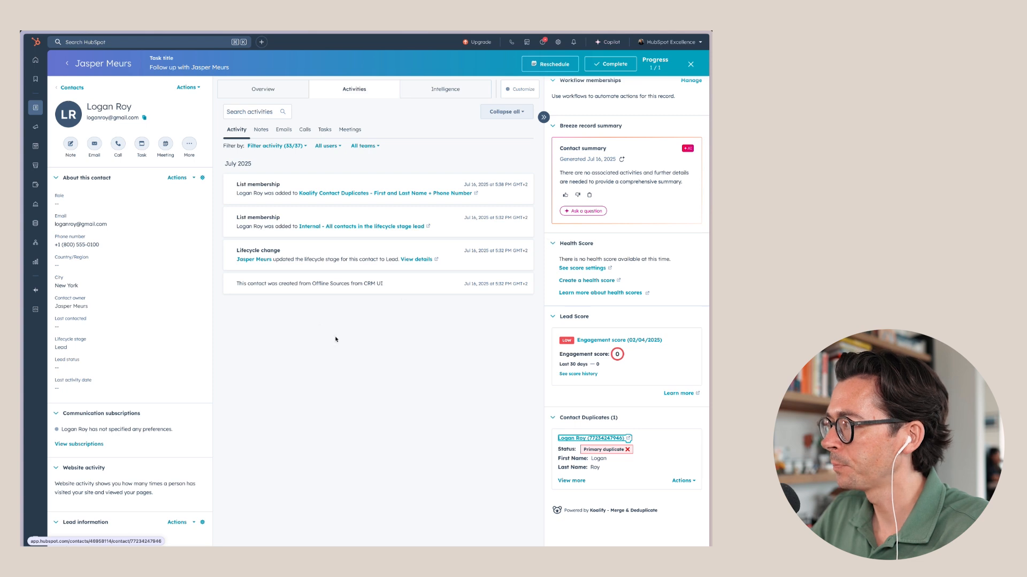
Step: Return to the contacts list and clone the All contacts view under the name "Duplicates"
mouse_move(35, 110)
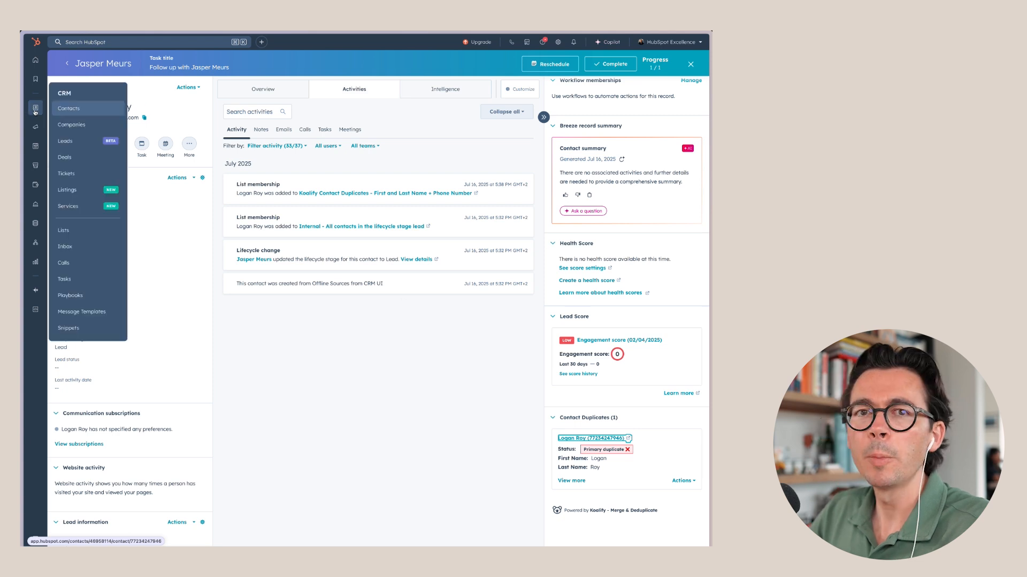
click(68, 109)
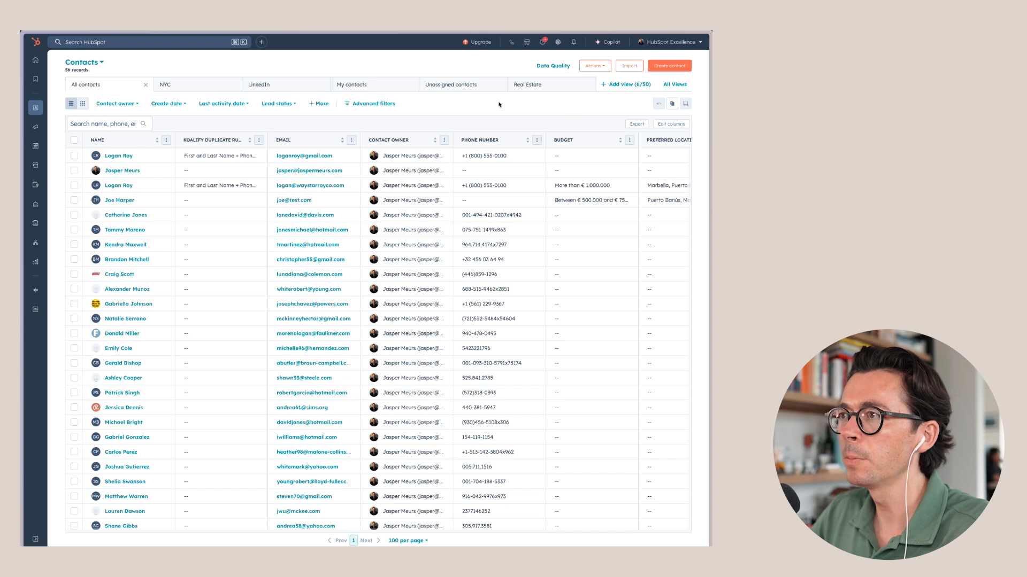
click(672, 104)
triple_click(337, 126)
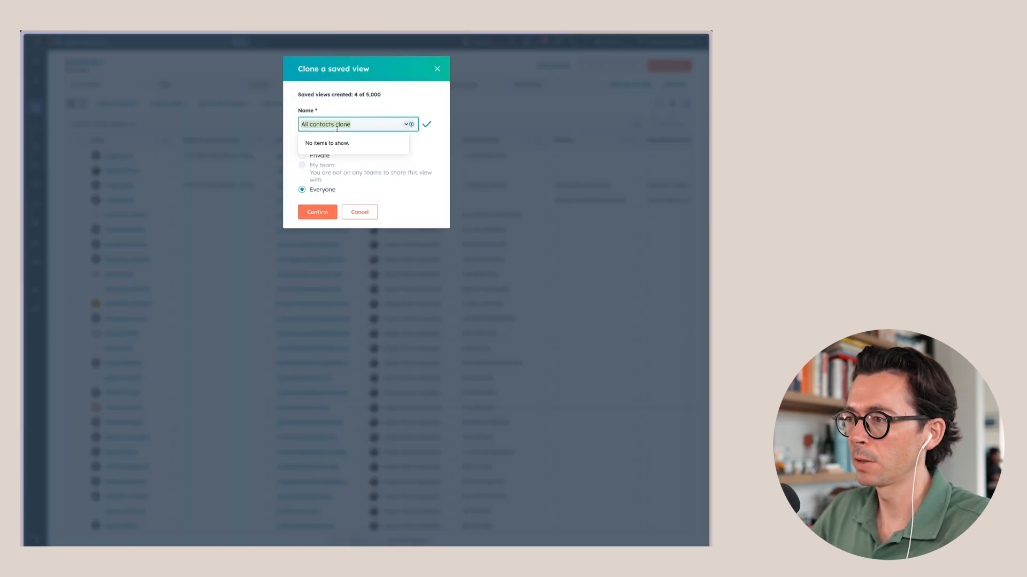
text(Real Estate)
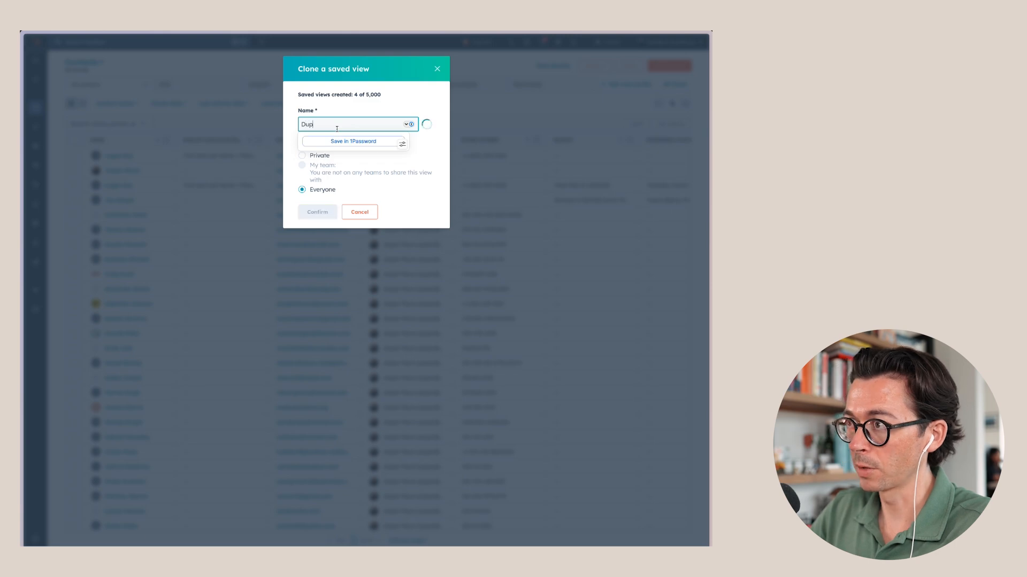
click(317, 212)
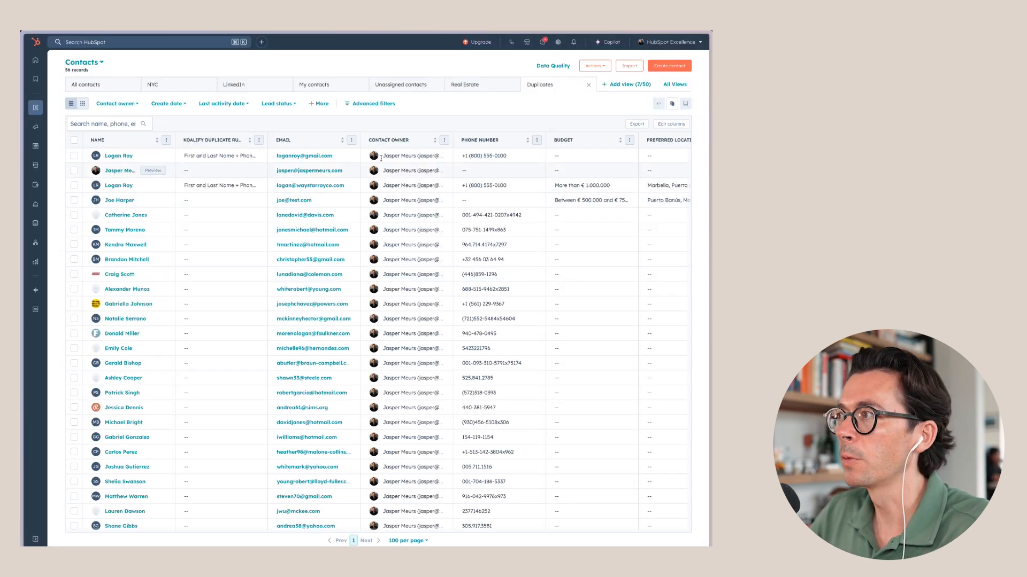
Step: Filter the Duplicates view with an advanced filter for contacts whose Koalify Duplicate Rules is known
click(389, 105)
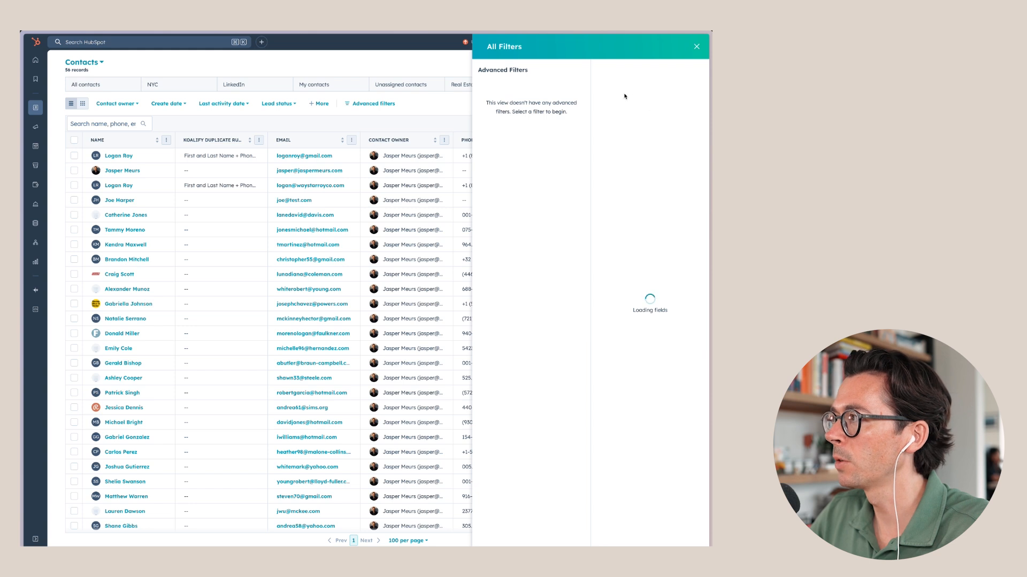
text(koalify)
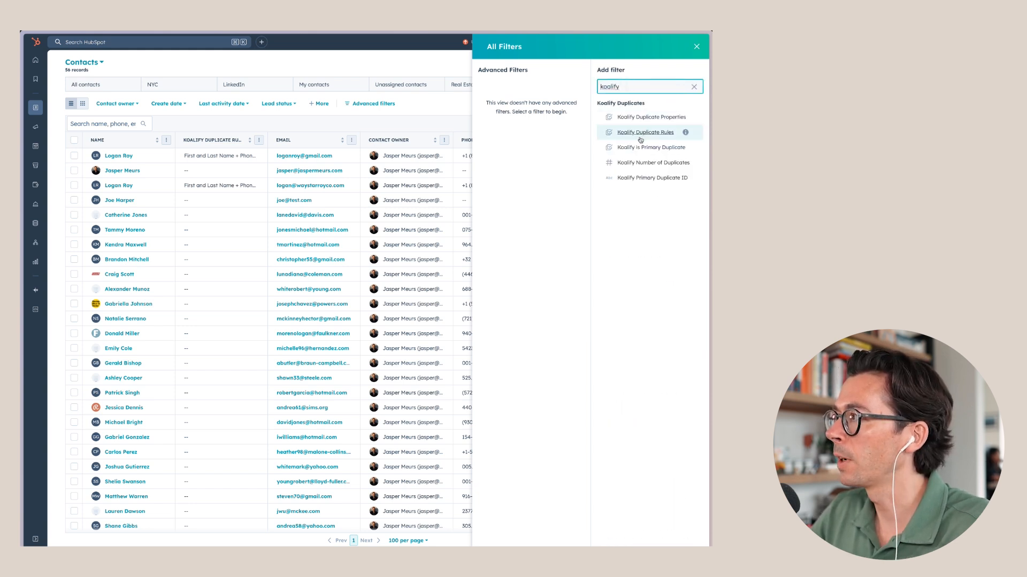
click(640, 133)
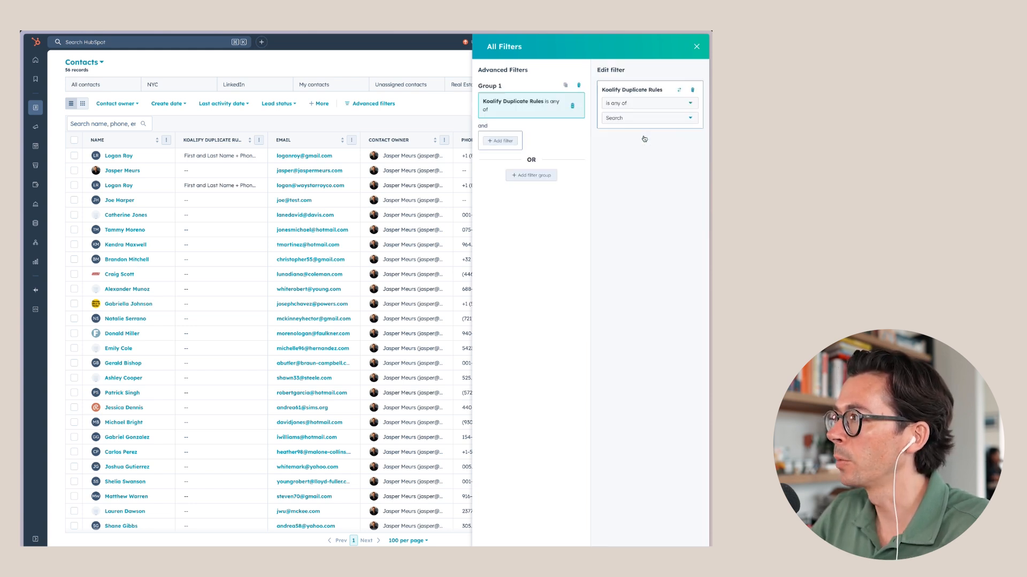
click(616, 104)
click(631, 153)
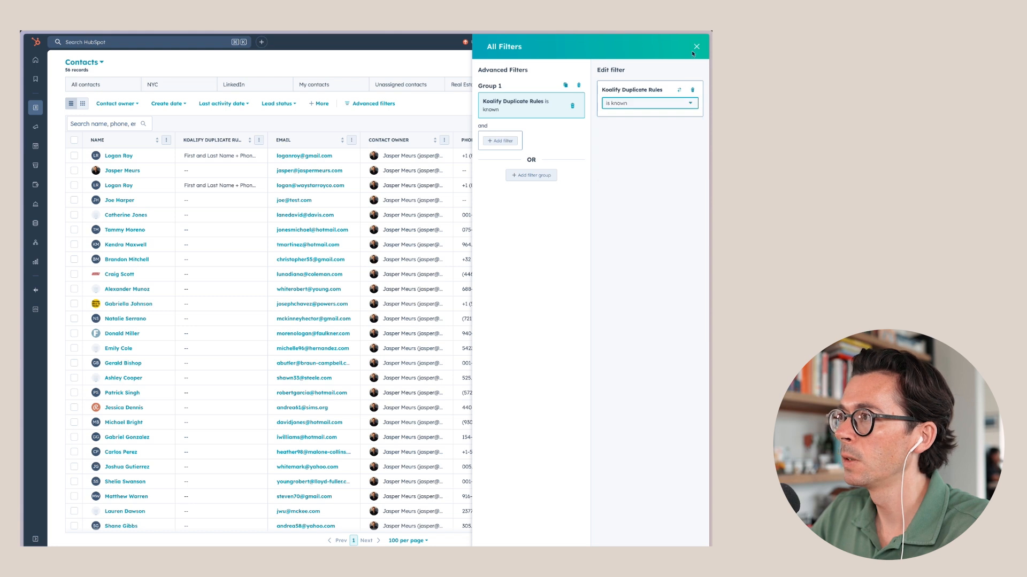
click(696, 47)
Step: Save the filtered Duplicates view and widen its Koalify Duplicate Rules column
click(685, 104)
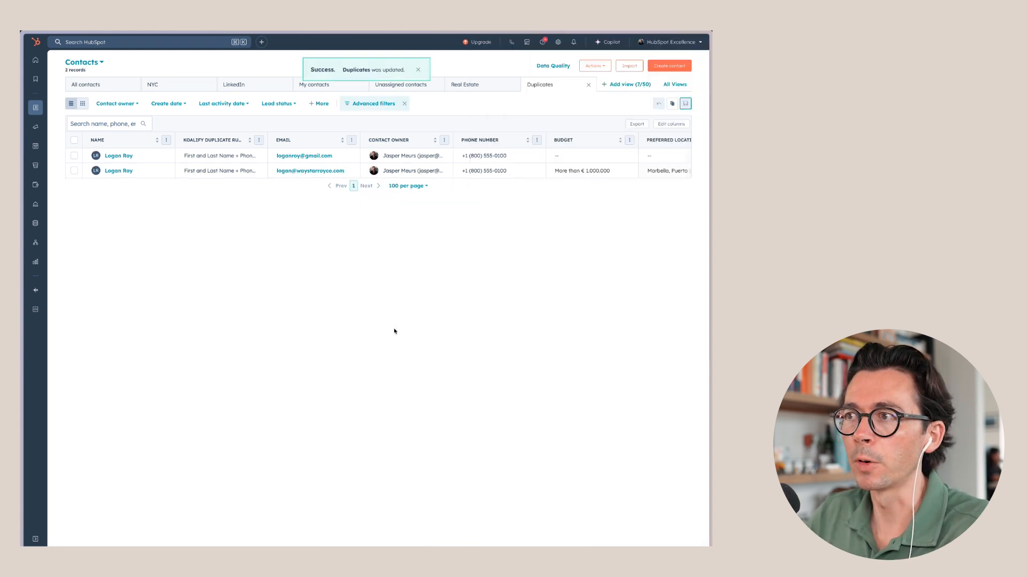
drag(268, 140, 333, 139)
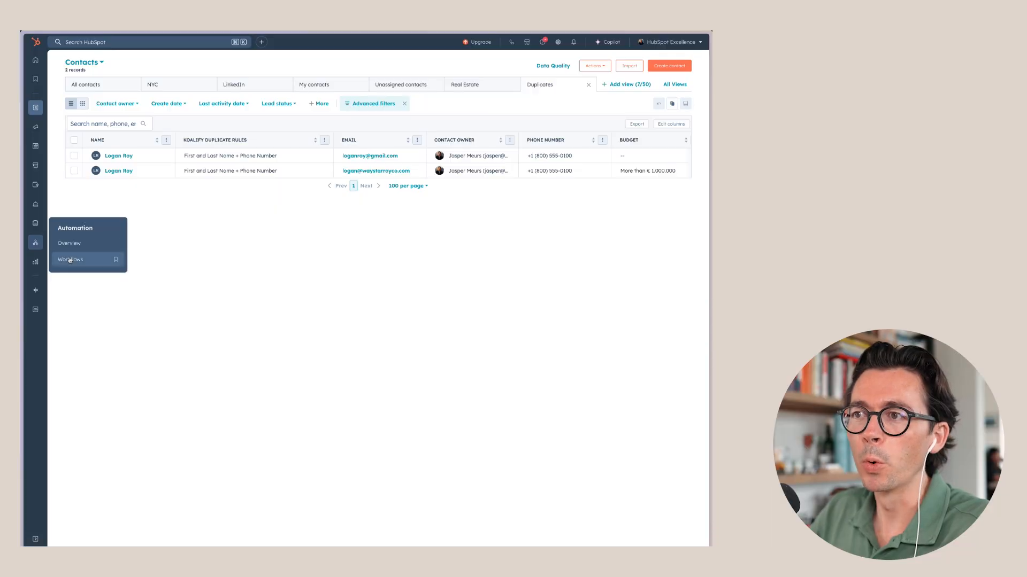
Step: Create a new workflow from scratch that enrolls Contact records when filter criteria are met
click(69, 260)
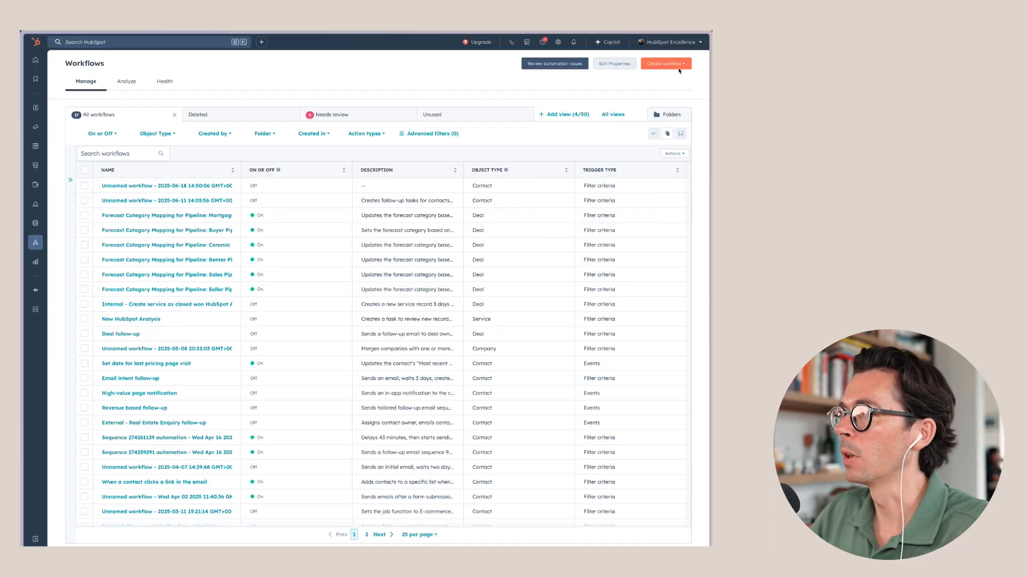
click(678, 67)
click(666, 81)
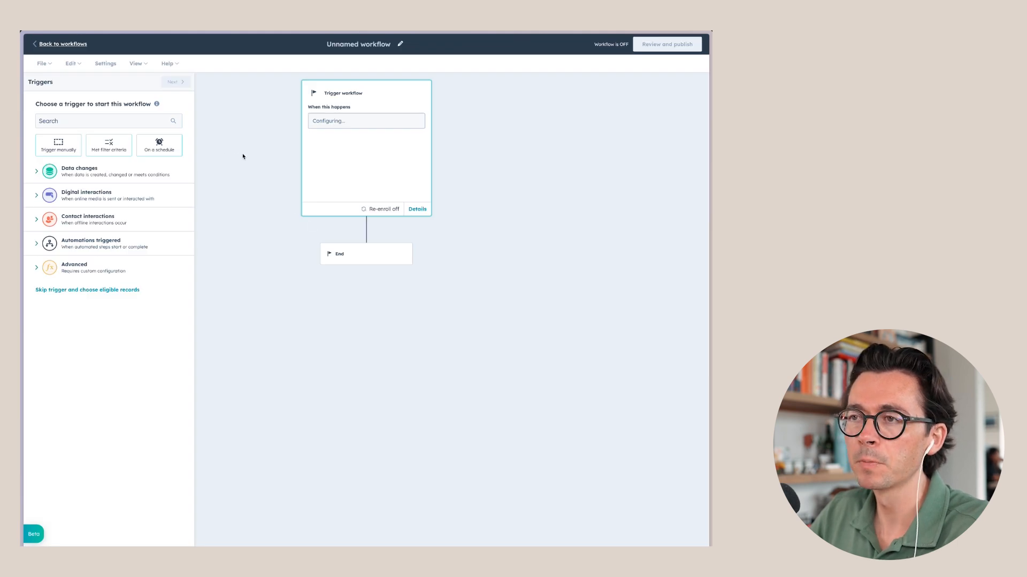
click(105, 145)
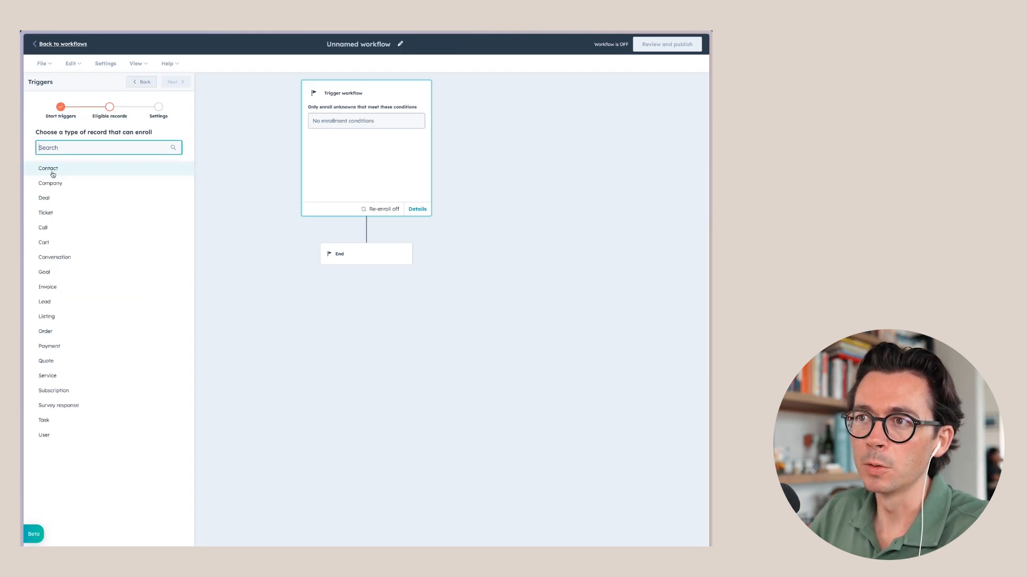
click(68, 170)
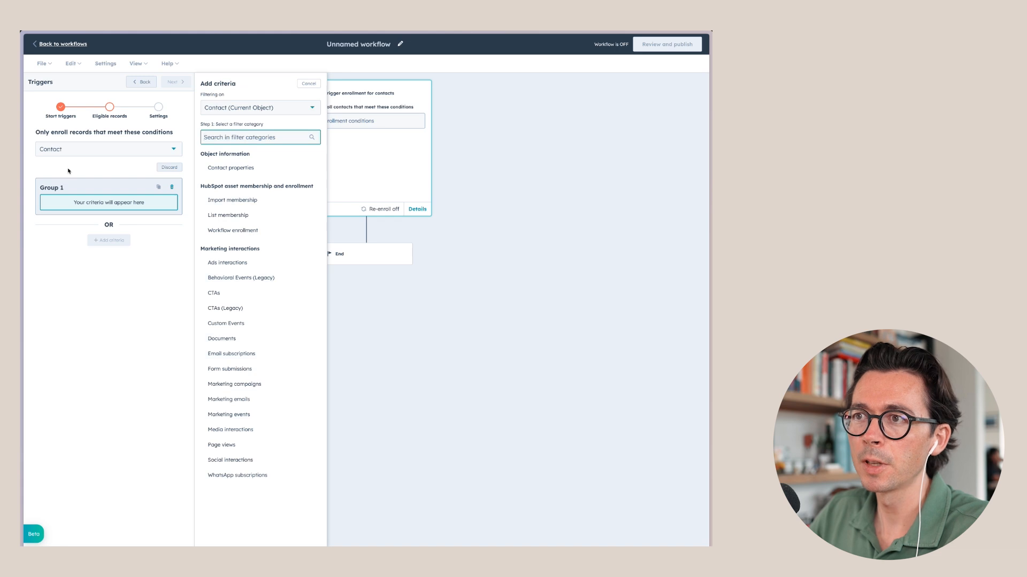
Step: Add a contact property enrollment condition requiring Koalify is Primary Duplicate to equal False
click(256, 167)
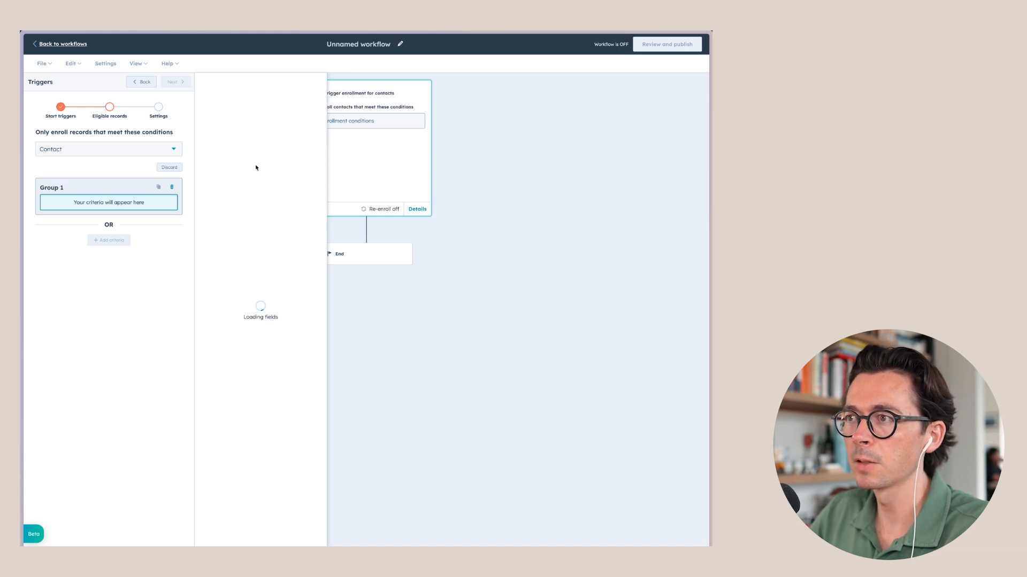
text(koali)
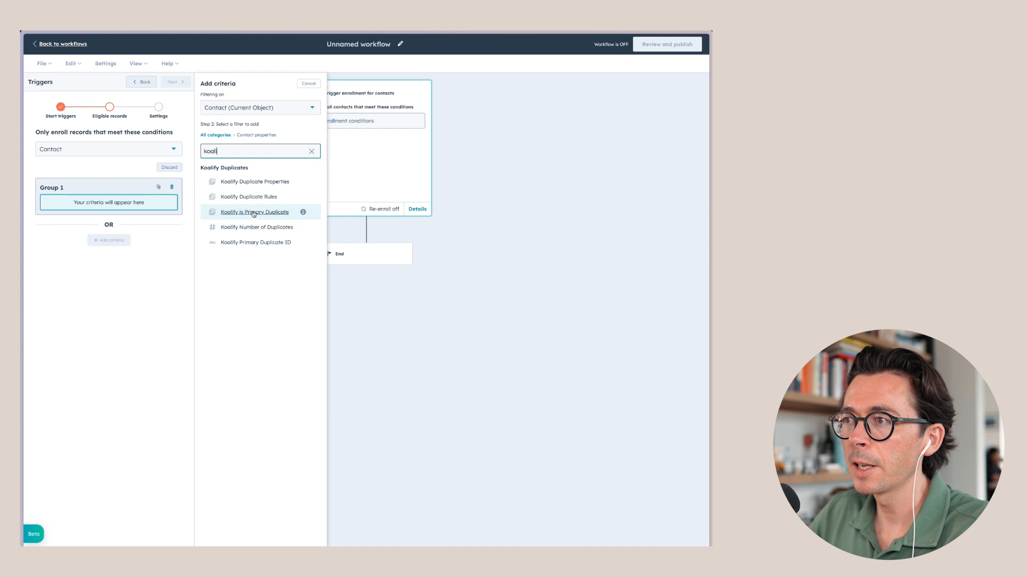
click(254, 212)
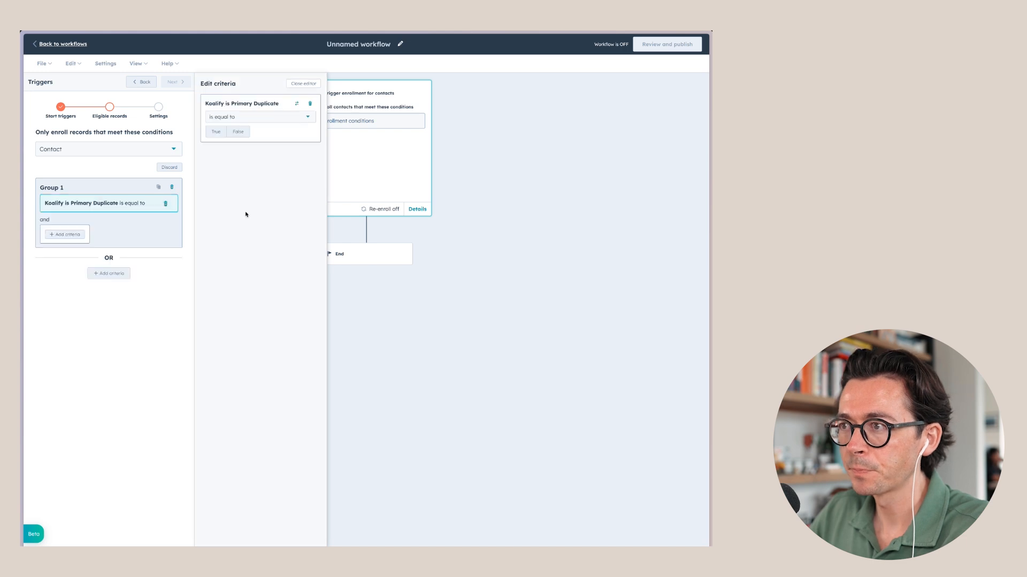
click(238, 132)
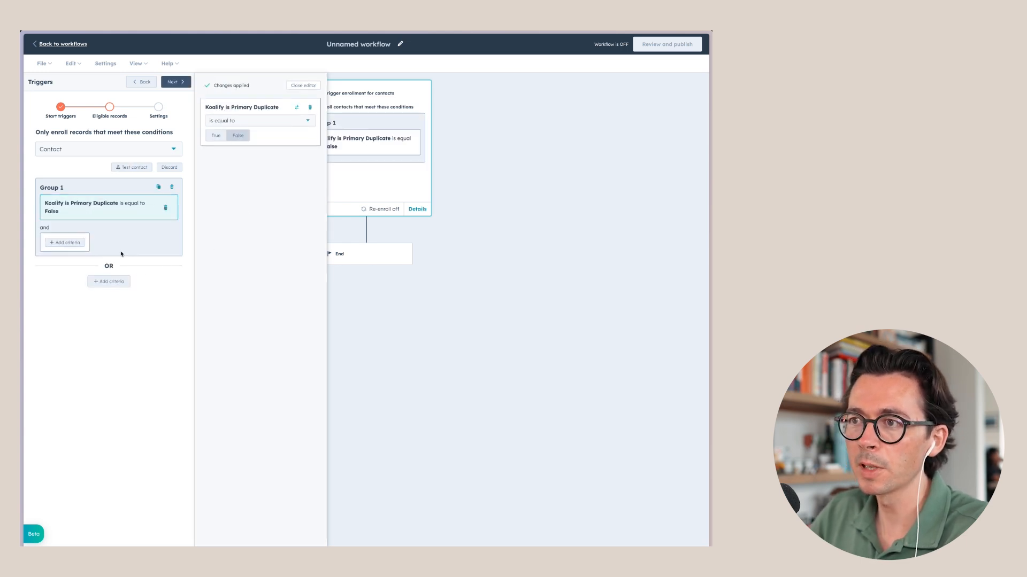
Step: Add a second condition to Group 1 that Koalify Duplicate Rules is any of First and Last Name + Phone Number
click(73, 244)
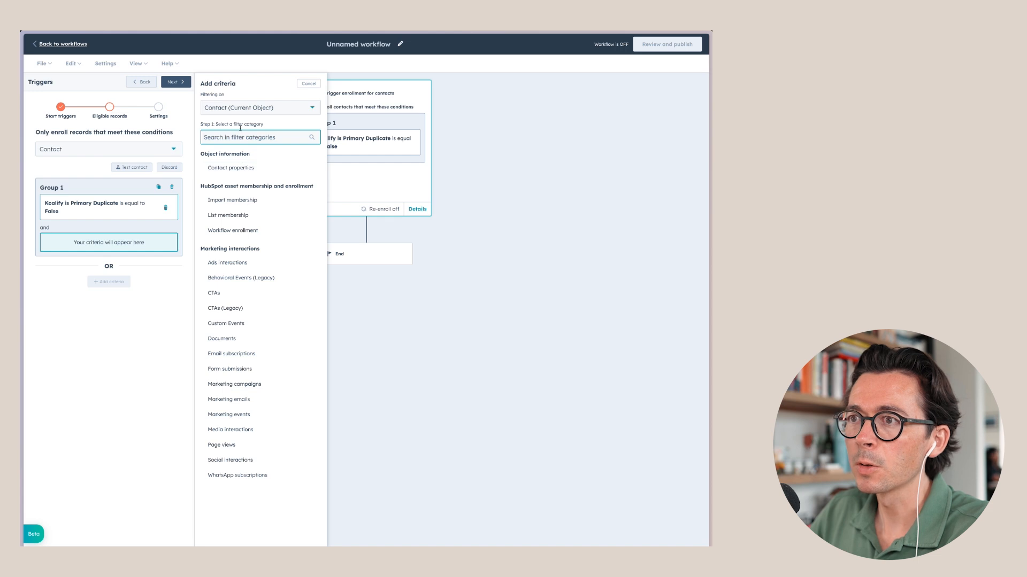
click(236, 169)
text(koali)
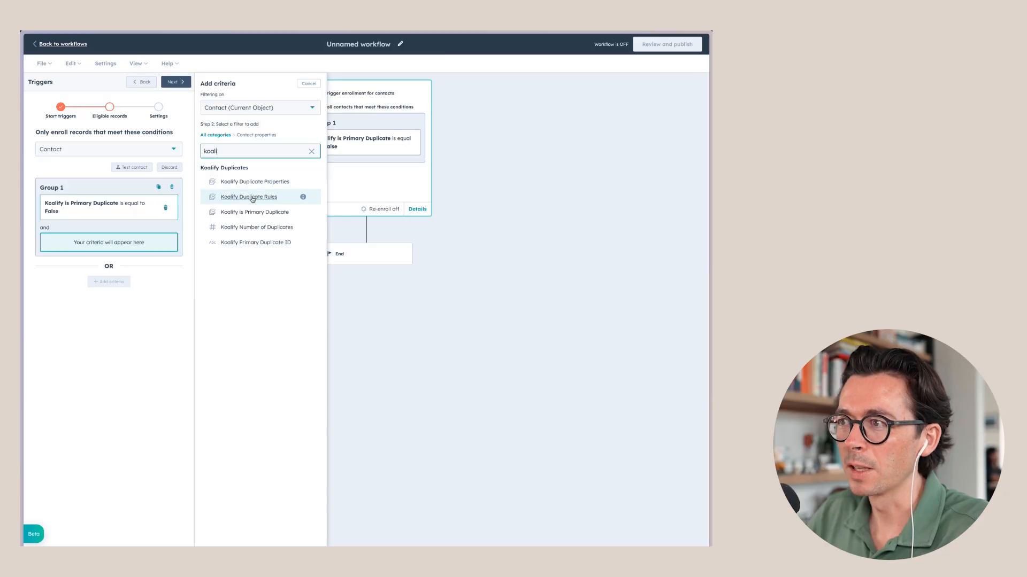
click(252, 198)
click(240, 132)
scroll(243, 187, down, 5)
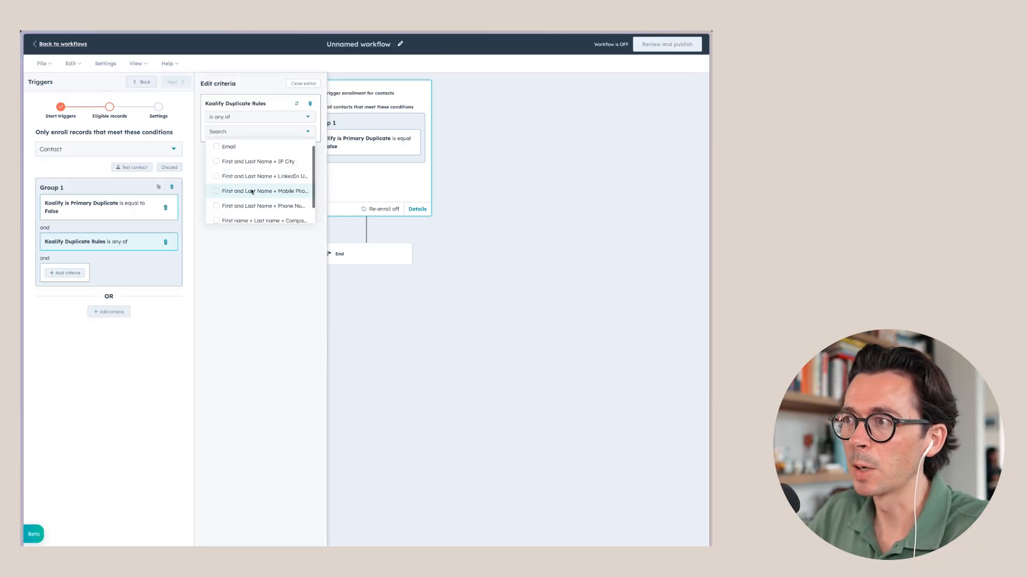
click(216, 189)
click(239, 291)
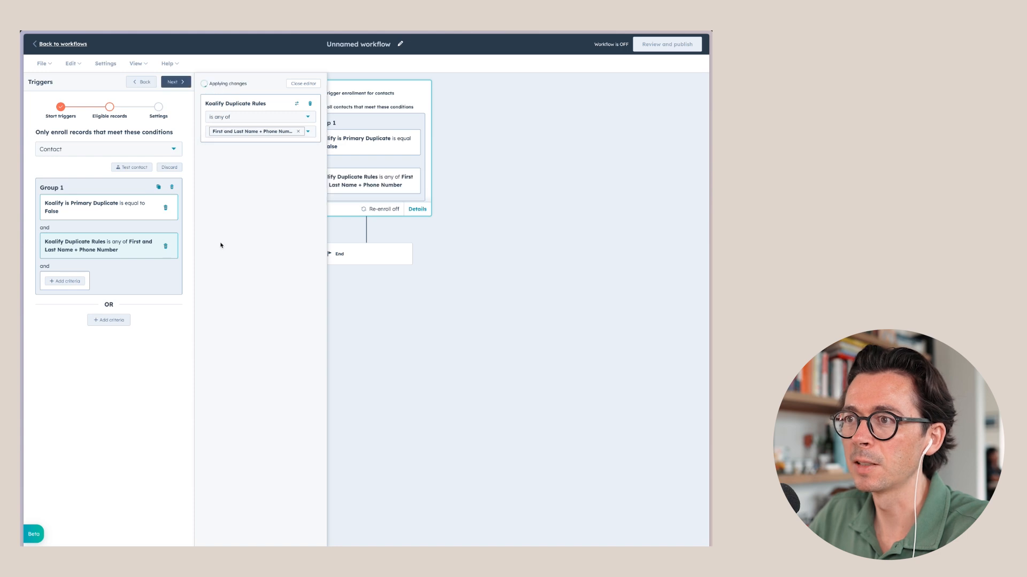
Step: Include First and Last Name + LinkedIn URL as another accepted value in the Koalify Duplicate Rules condition
click(307, 137)
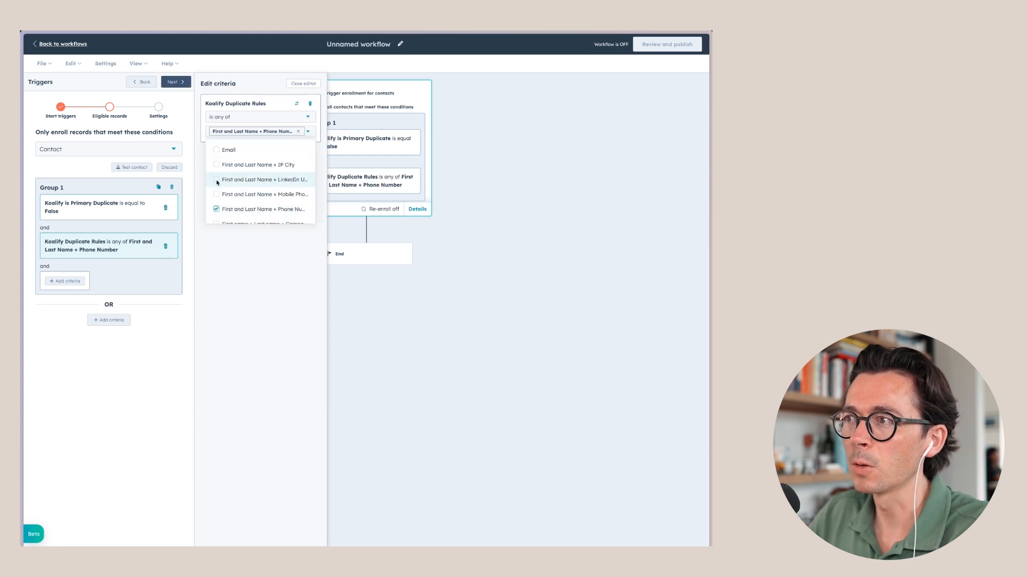
click(216, 181)
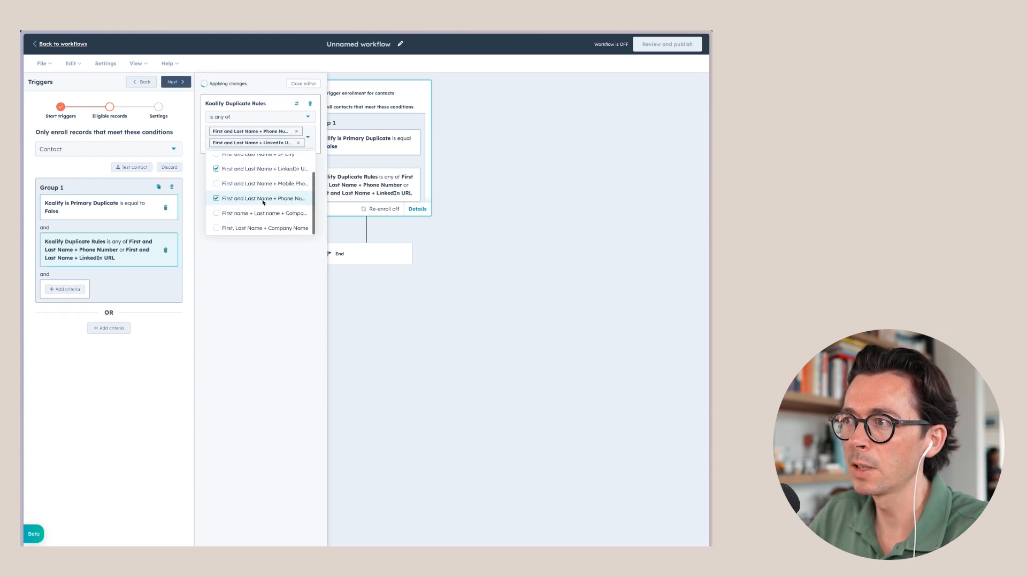
click(239, 276)
Step: Save the enrollment trigger with re-enrollment off and add Koalify's Merge Duplicate Contact action to the workflow
click(183, 83)
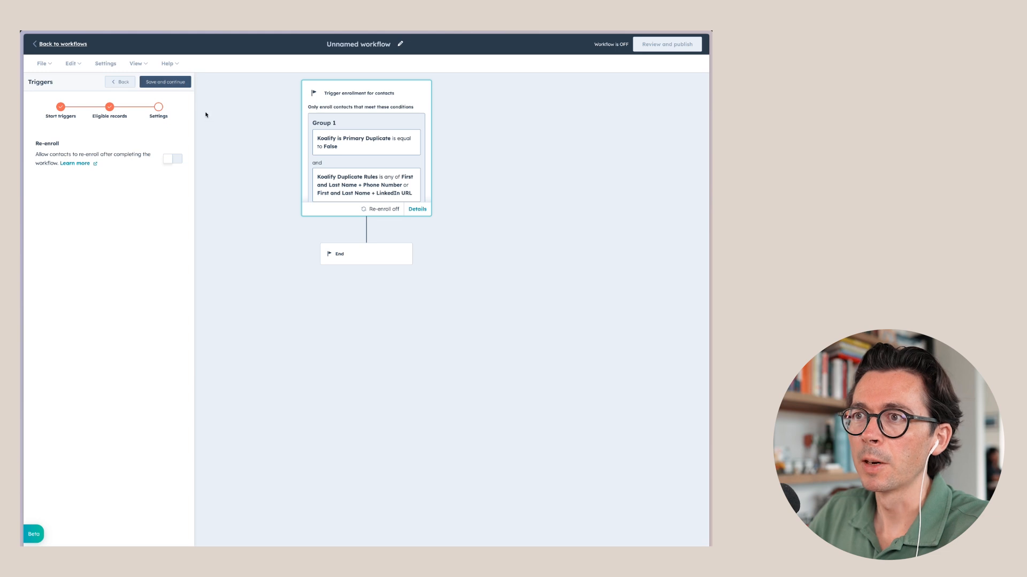
click(178, 84)
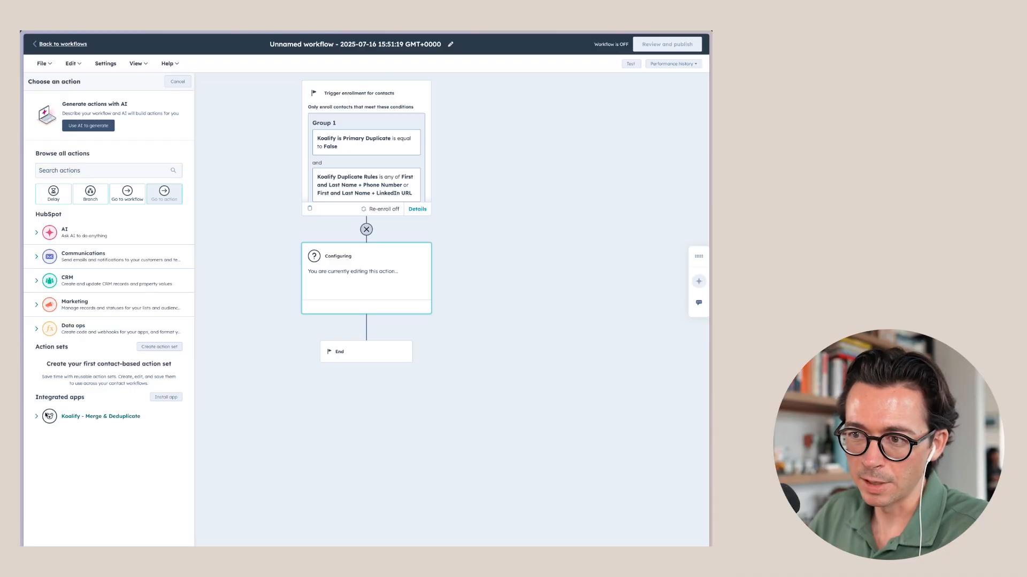
click(37, 416)
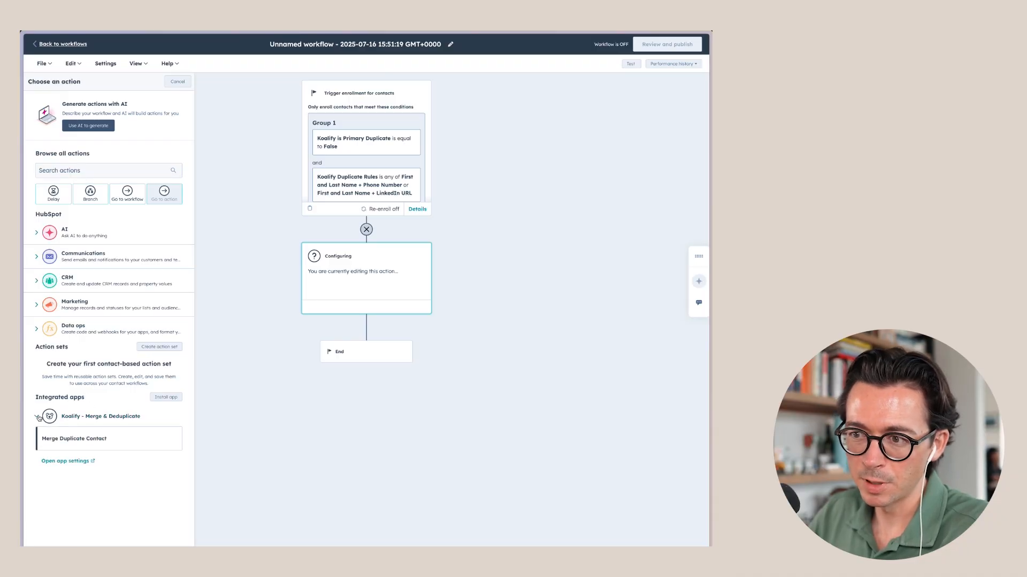
click(58, 443)
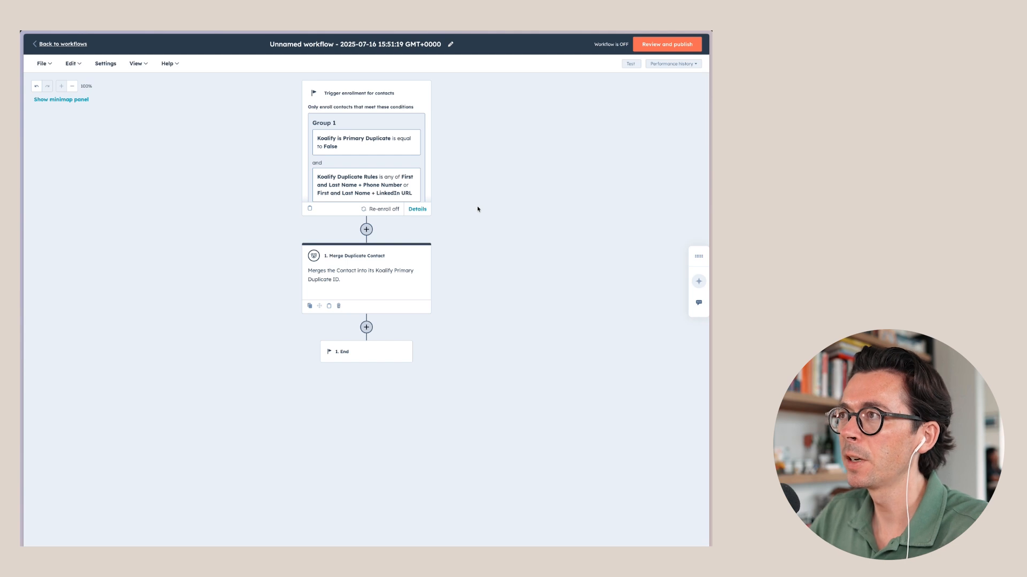
Step: Rename the workflow "Automatically merge duplicate contacts" and save the name
click(362, 45)
triple_click(361, 116)
text(Automatically merge duplicate contacts)
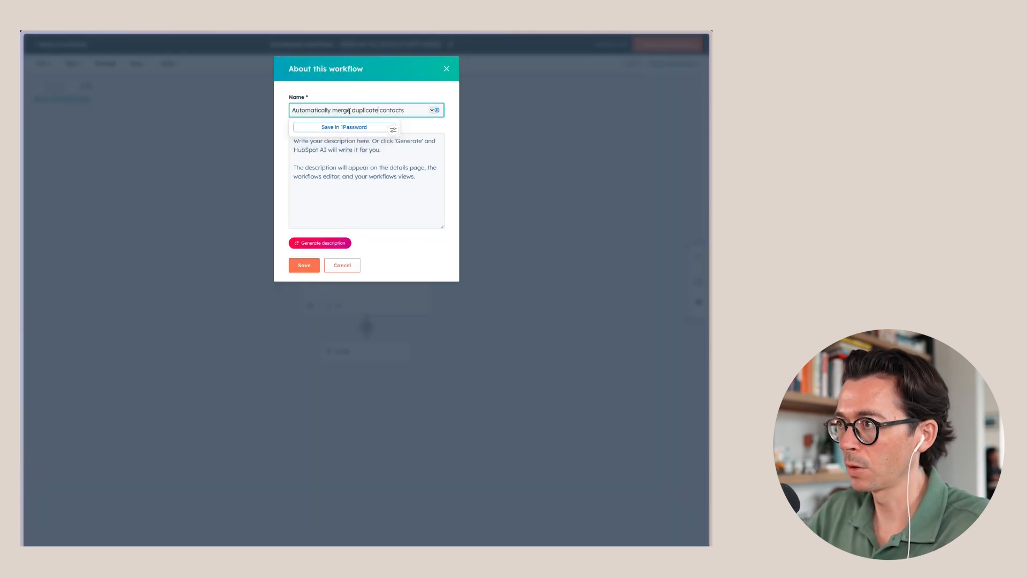
click(304, 266)
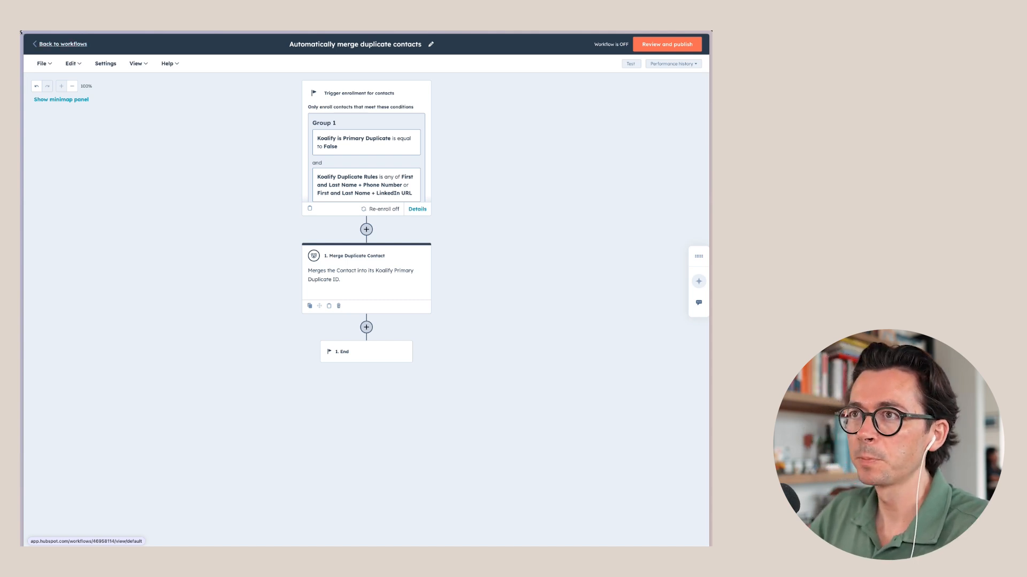
Step: Leave the workflow editor and open the Duplicates view in the contacts list
click(79, 44)
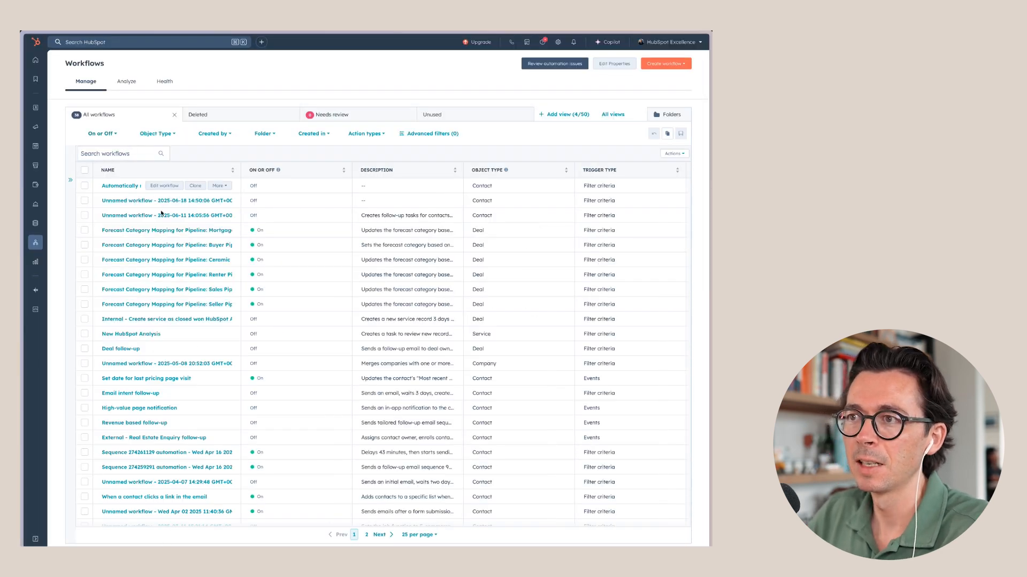
mouse_move(35, 108)
click(70, 109)
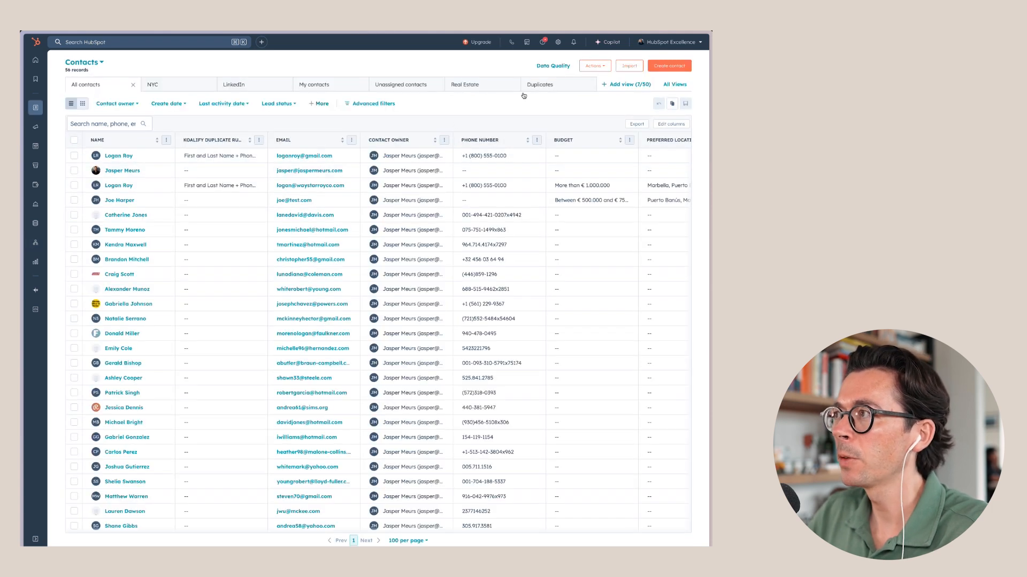
click(532, 87)
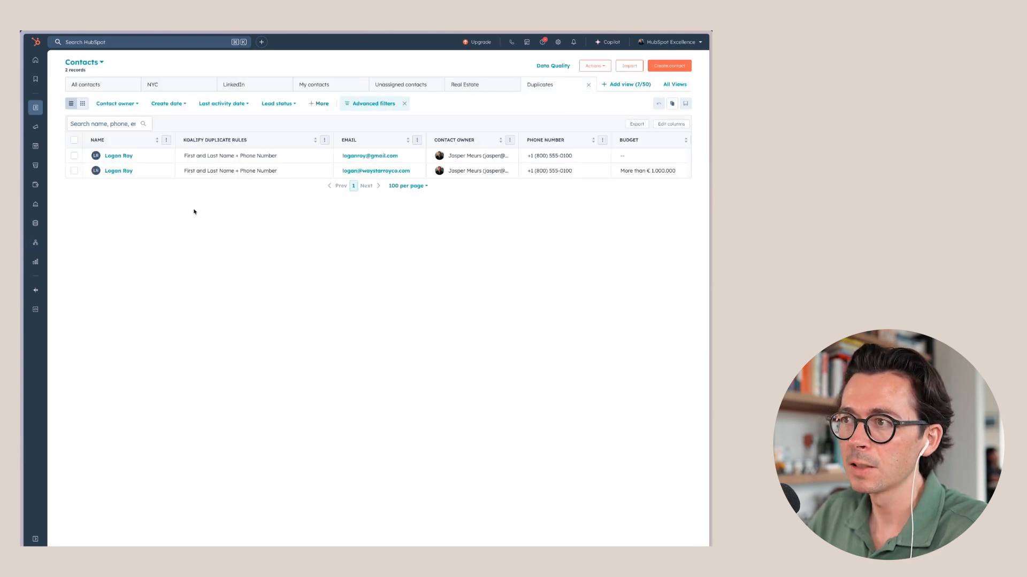
Step: Add Koalify Number of Duplicates and Koalify is Primary Duplicate columns, in that order, directly after Koalify Duplicate Rules, and save the view
click(684, 126)
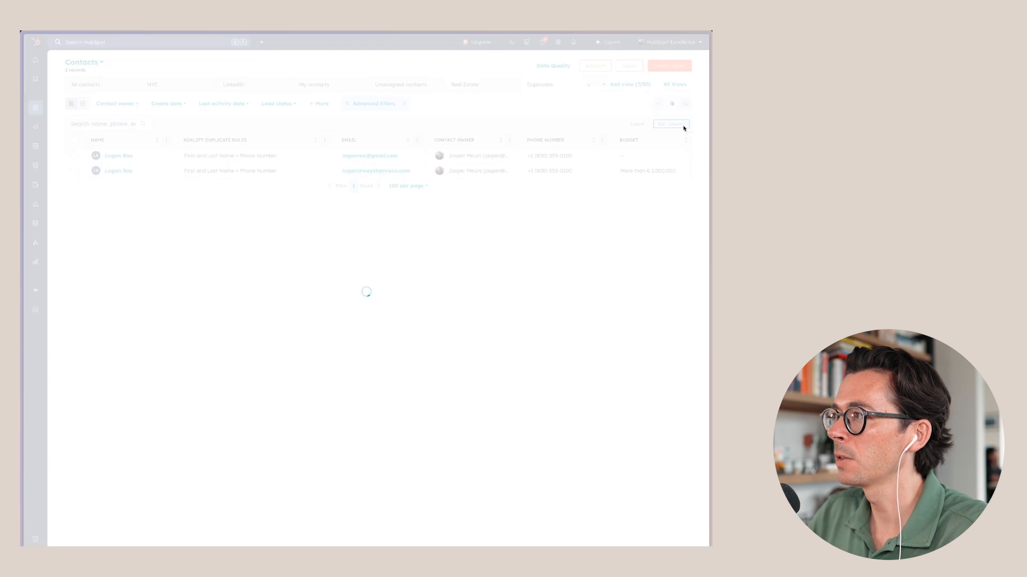
click(163, 98)
text(koal)
click(90, 158)
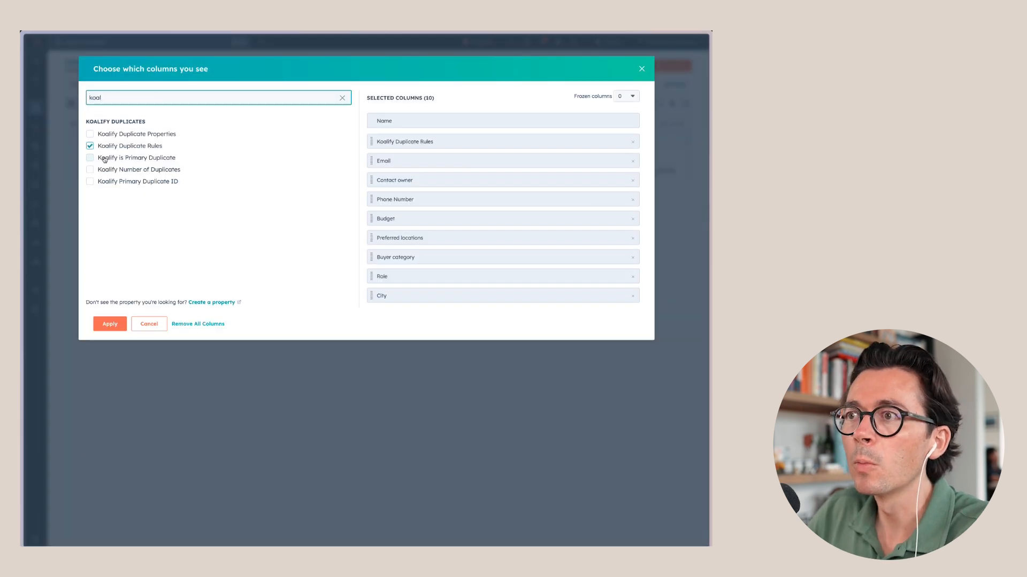
click(90, 170)
drag(372, 318, 371, 162)
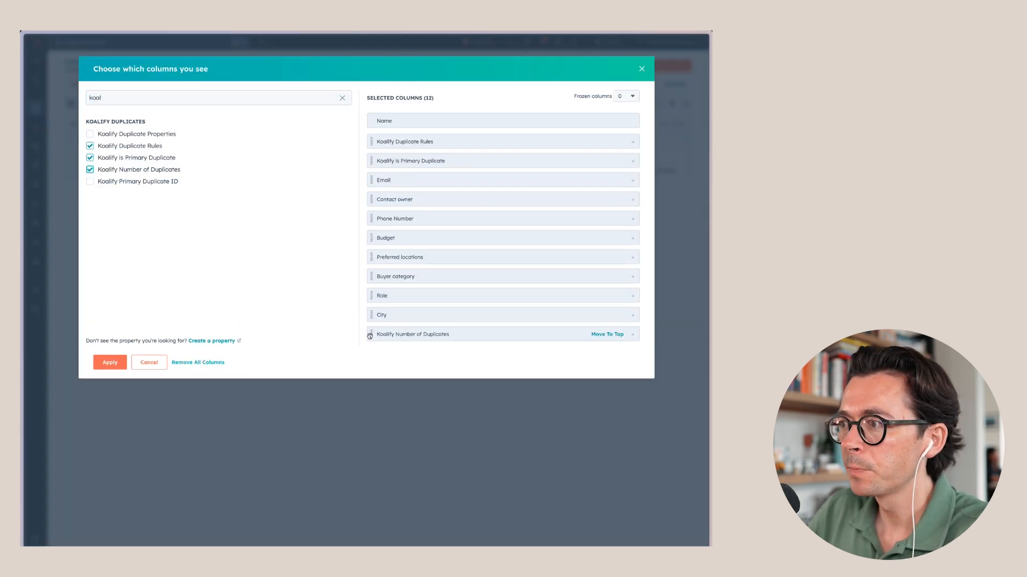
drag(371, 336, 371, 163)
click(110, 362)
click(686, 104)
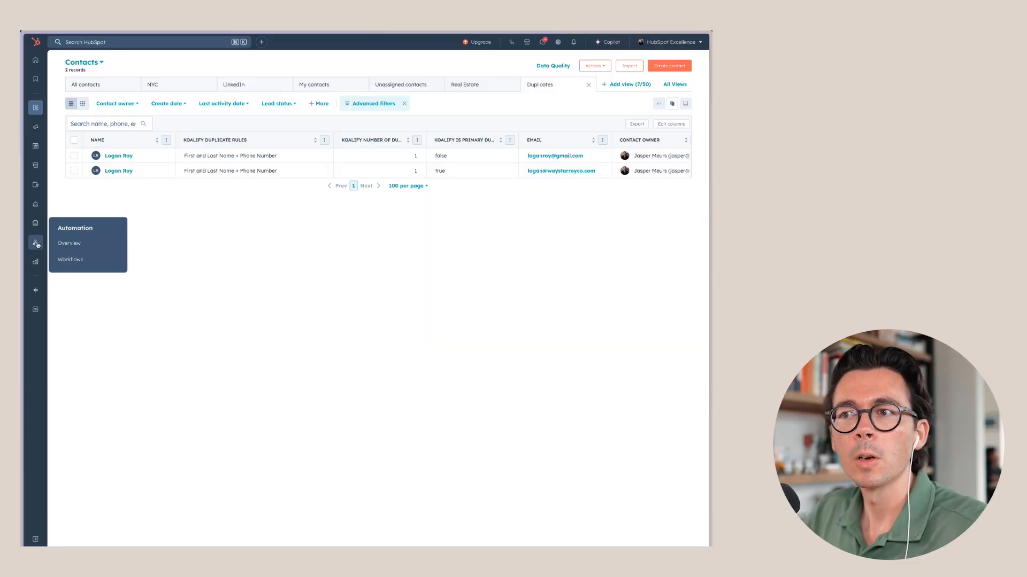
Step: Return to the workflows list and reopen the "Automatically merge duplicate contacts" workflow
click(67, 260)
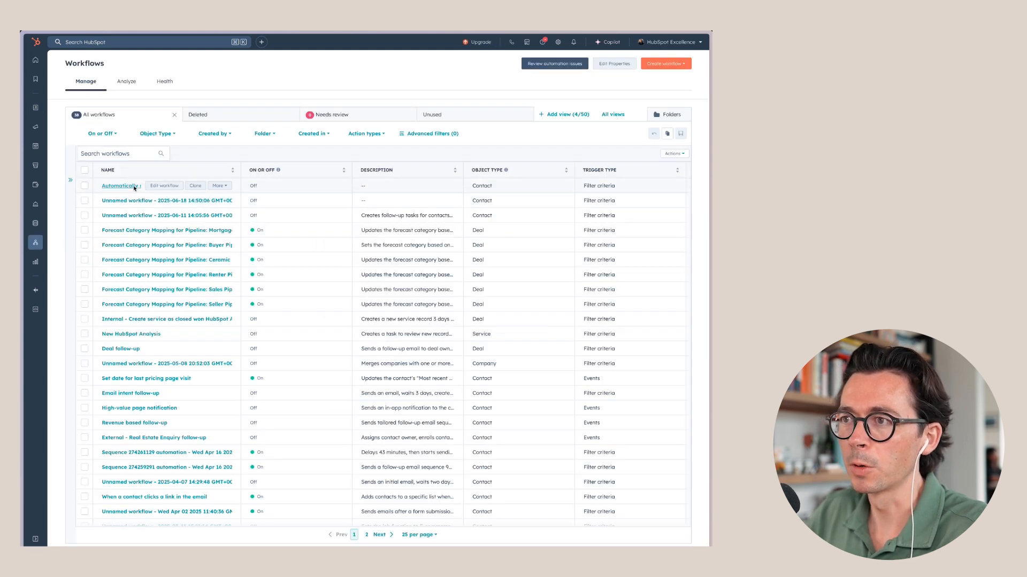
click(133, 187)
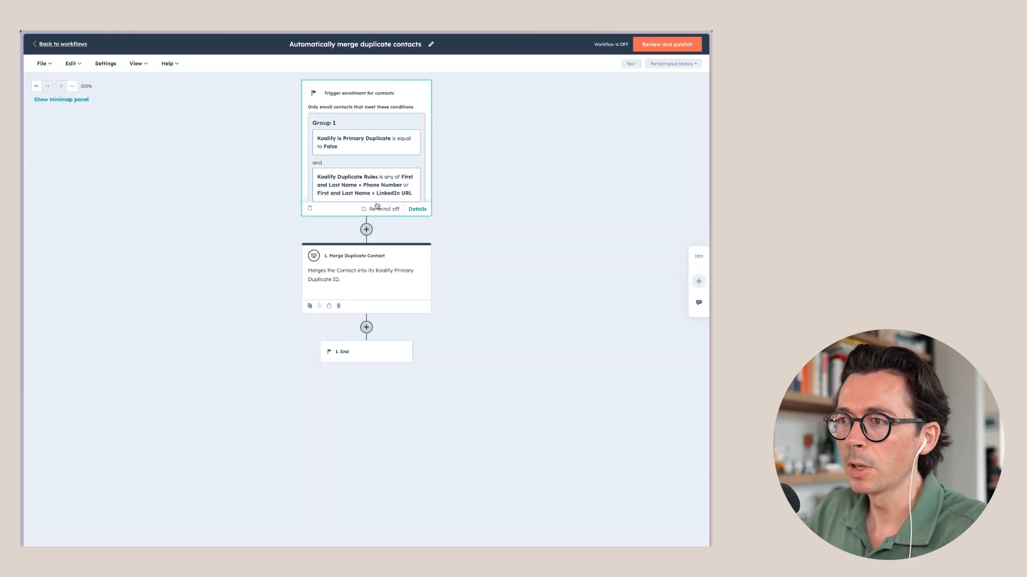
Step: Add a Send internal email notification action between the enrollment trigger and the Merge Duplicate Contact action
click(367, 229)
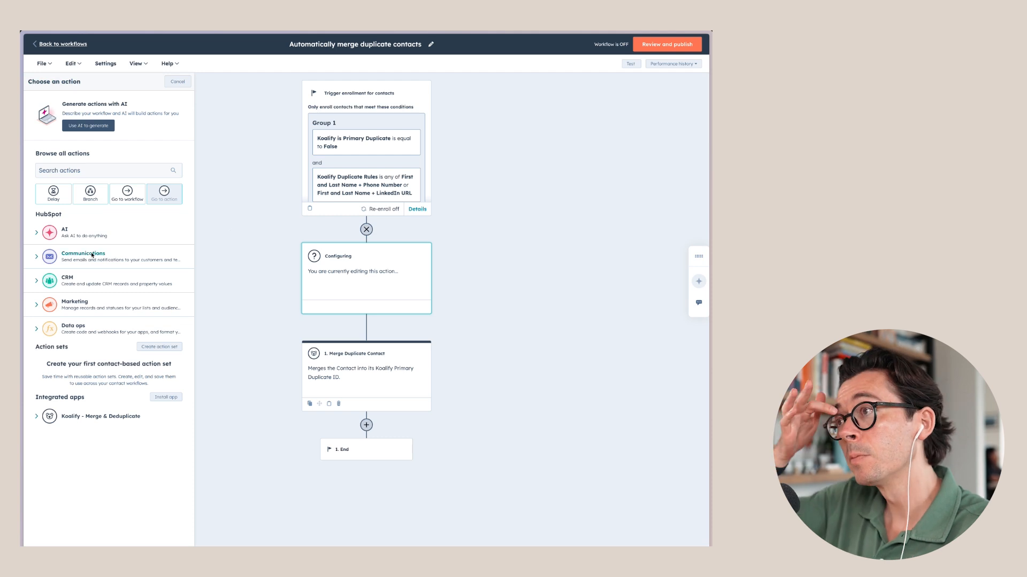
click(67, 277)
click(86, 257)
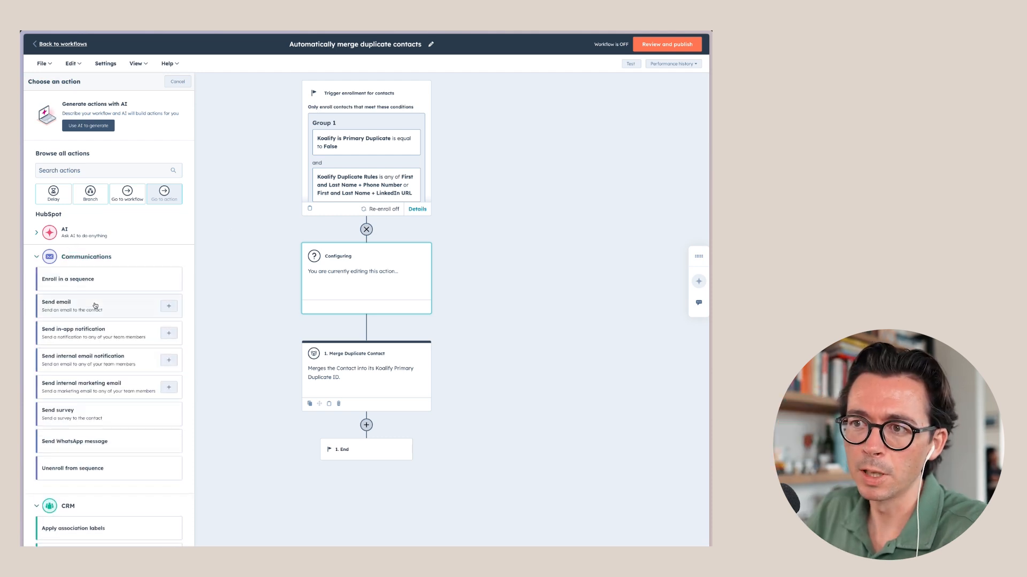
click(98, 366)
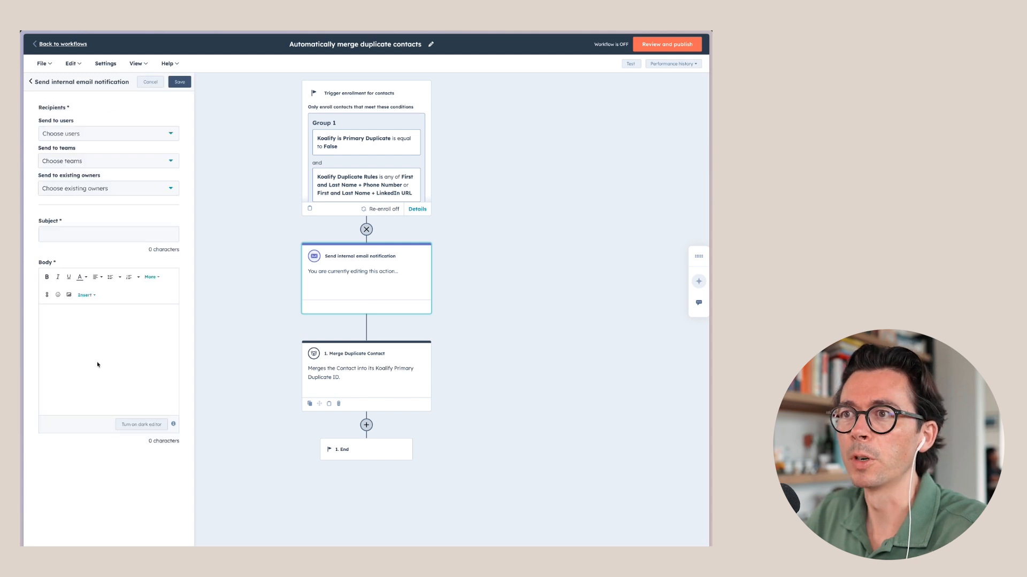
Step: Set the notification's recipient to the existing owner property Contact owner
click(111, 135)
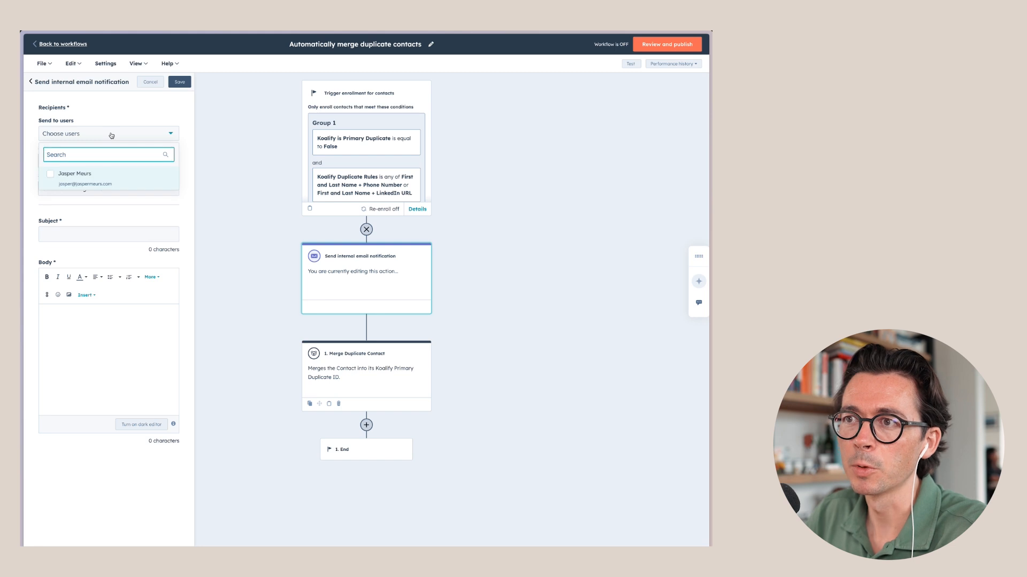
click(111, 136)
click(92, 188)
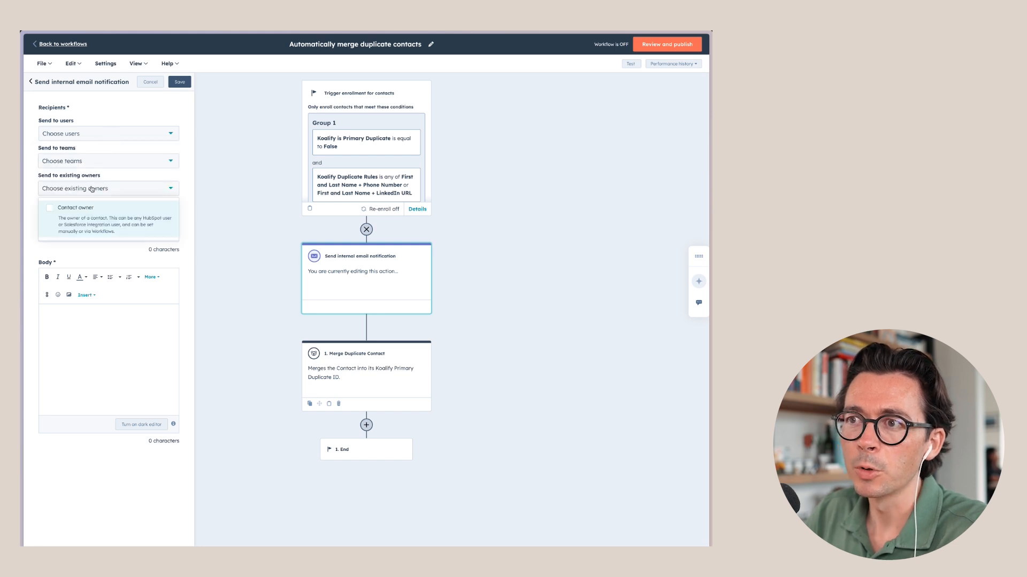
click(70, 213)
click(88, 341)
Step: Set the email subject to "Merged contact:" followed by the enrolled contact's First Name and Last Name tokens
click(78, 237)
text(Mergeed contact:)
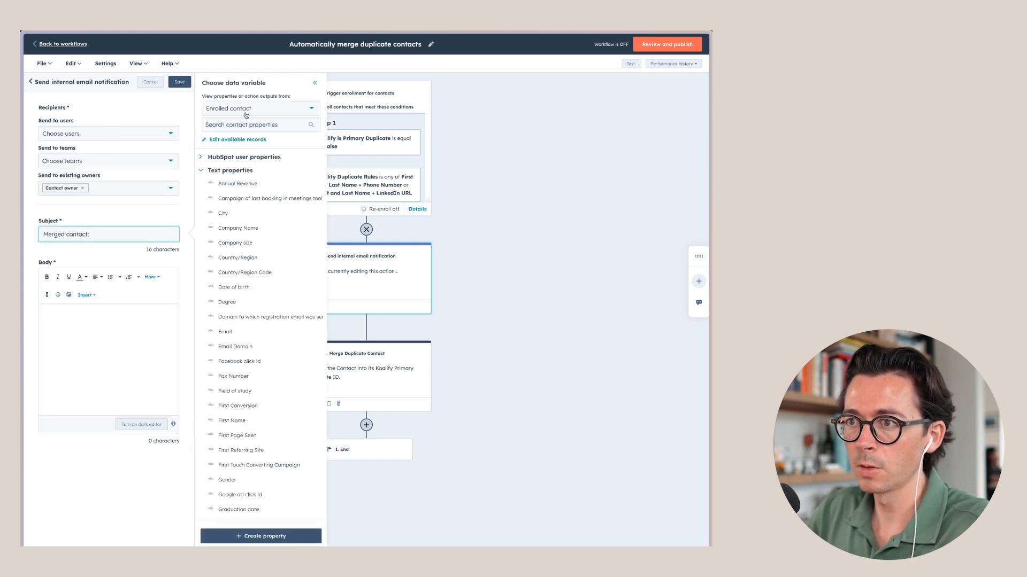
click(240, 125)
text(first name)
click(232, 170)
double_click(227, 124)
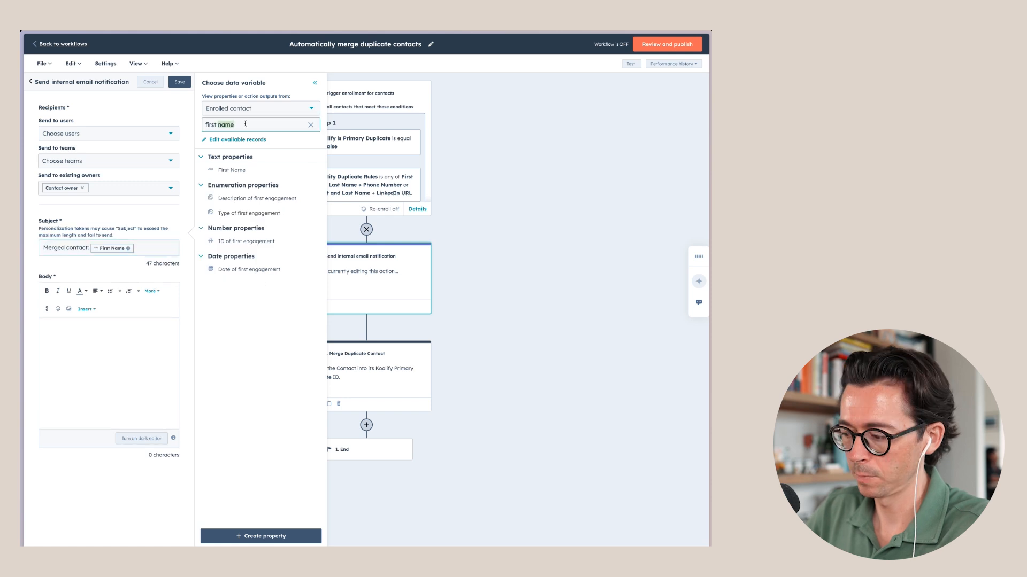
double_click(212, 125)
text(last)
click(231, 185)
Step: Write the body "Hi, A contact that you are the owner of has just been automatically merged in HubSpot. Contact name:" with a First Name token
click(78, 348)
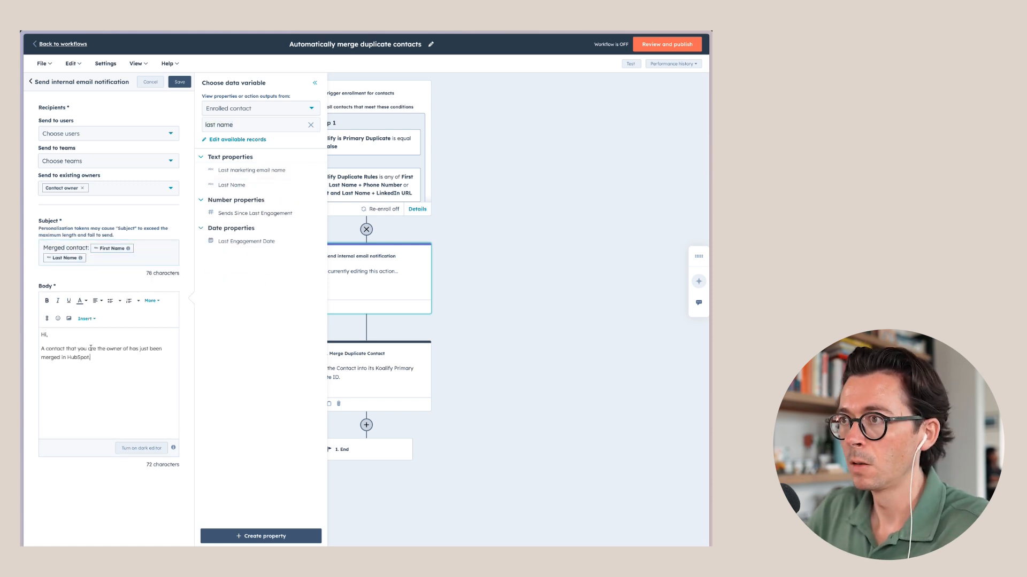
double_click(212, 126)
text(first)
click(232, 170)
Step: Insert the Last Name token after First Name in the email body and save the notification action
click(137, 378)
double_click(210, 125)
text(last)
click(231, 185)
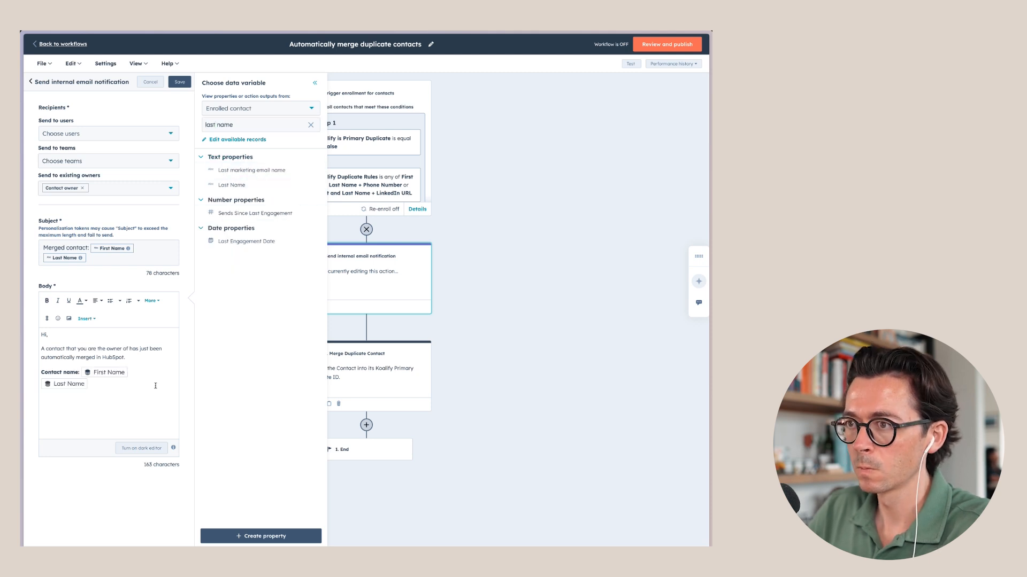
click(180, 82)
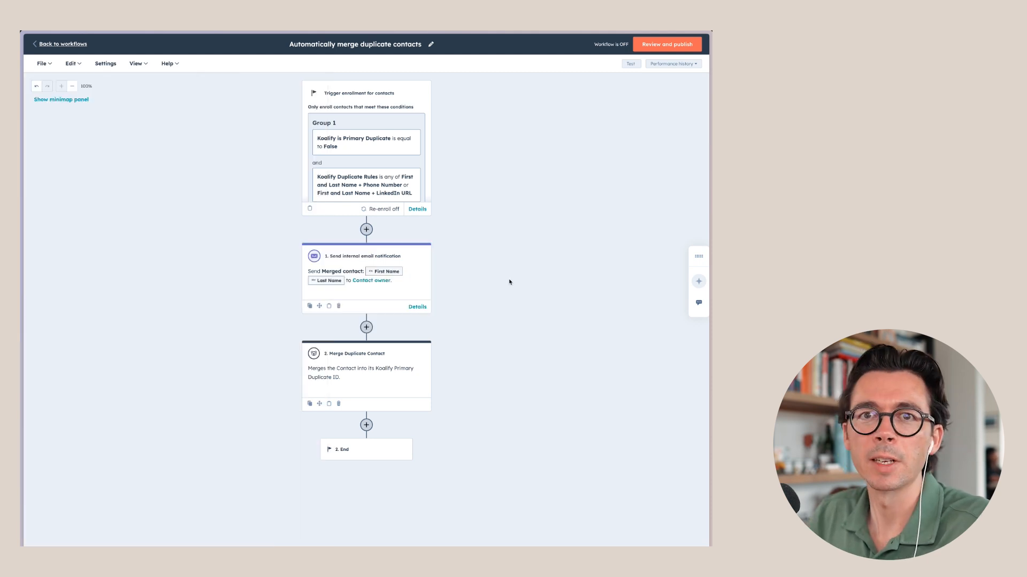